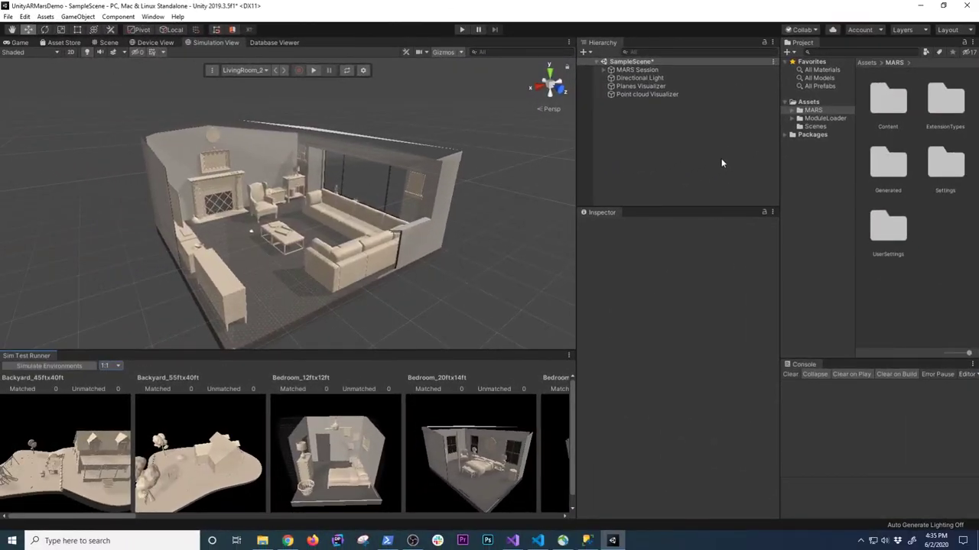
Open the MARS Panel, dock it along the left side of the editor and widen it to show full button names
click(151, 17)
mouse_move(159, 72)
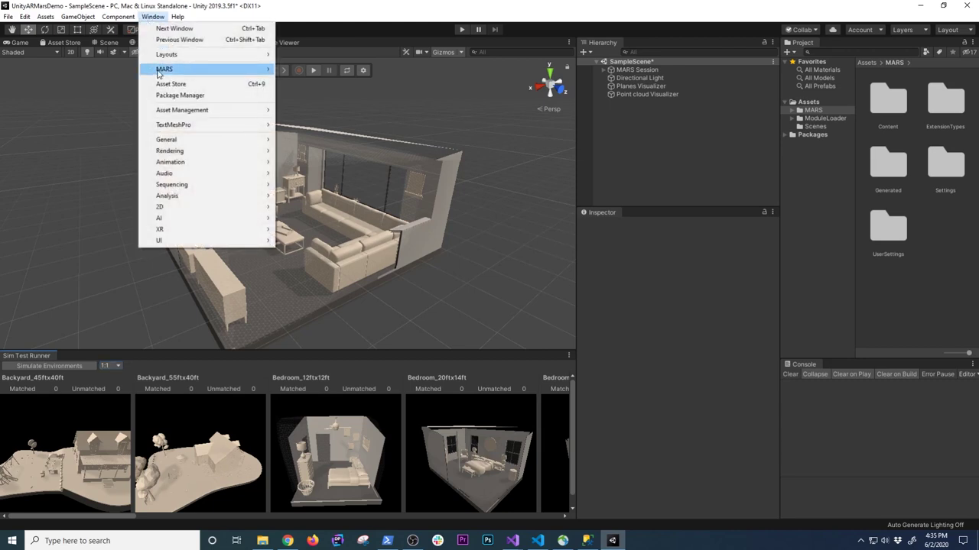
click(304, 70)
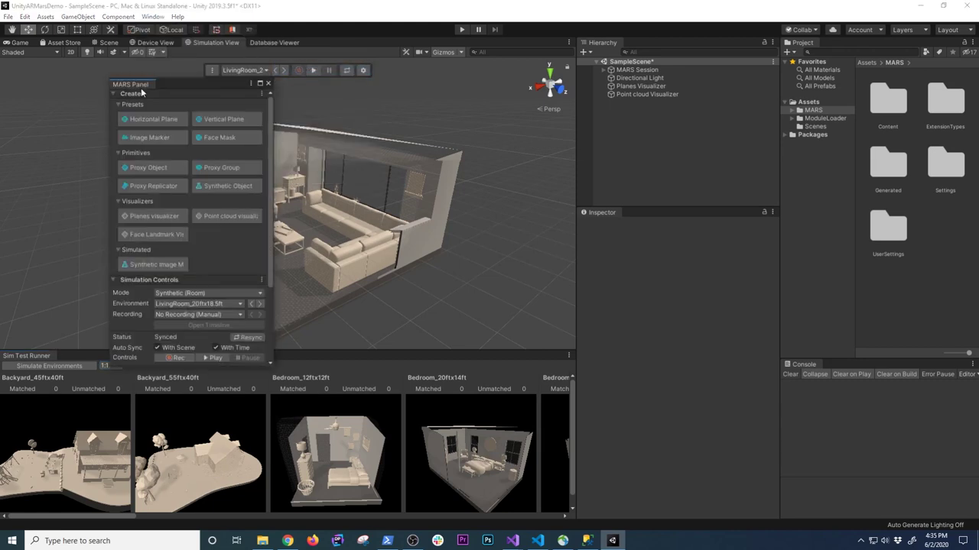
drag(137, 91, 3, 163)
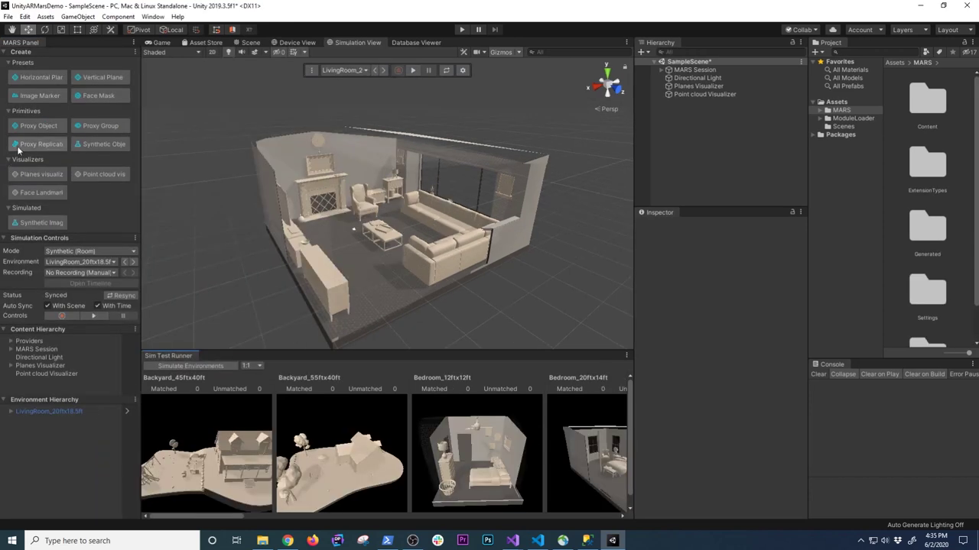
drag(141, 153, 204, 153)
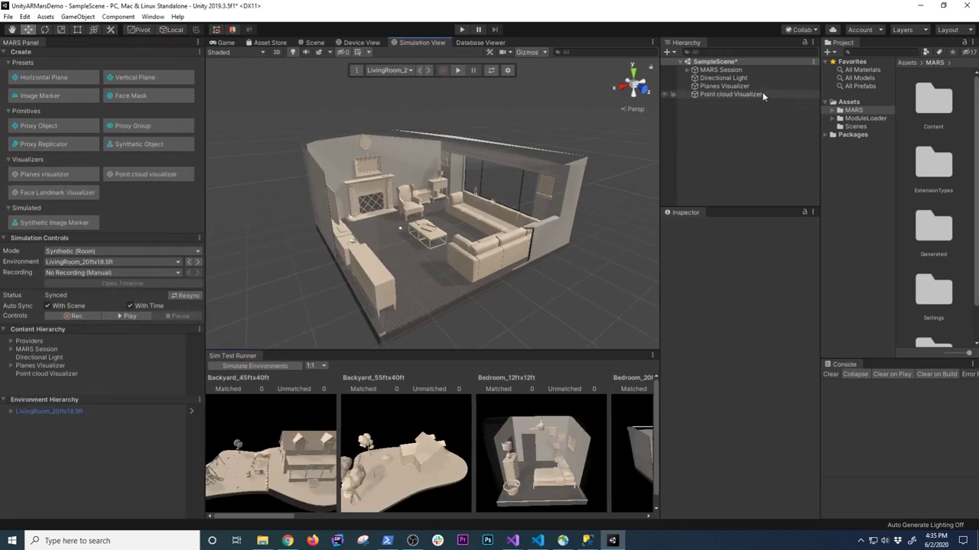
right_click(703, 112)
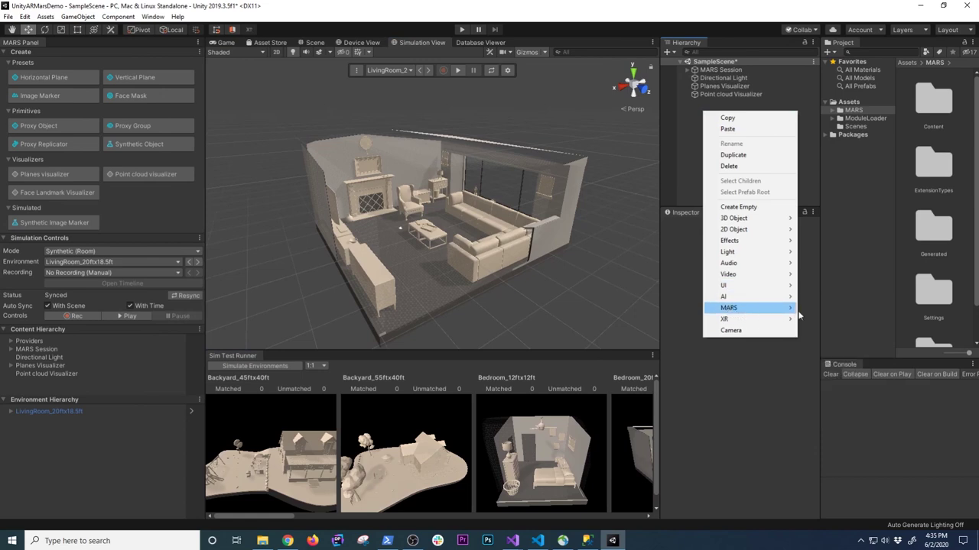
mouse_move(784, 308)
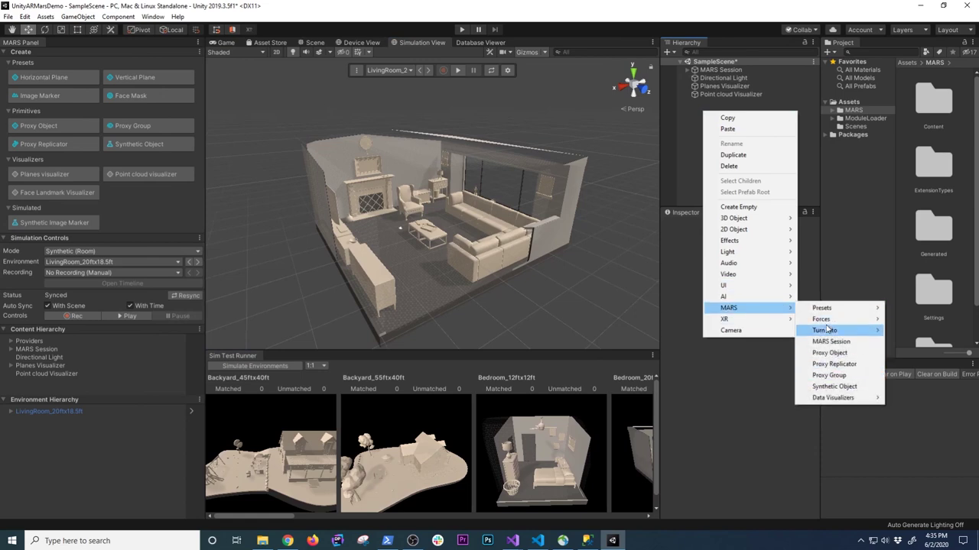
mouse_move(820, 400)
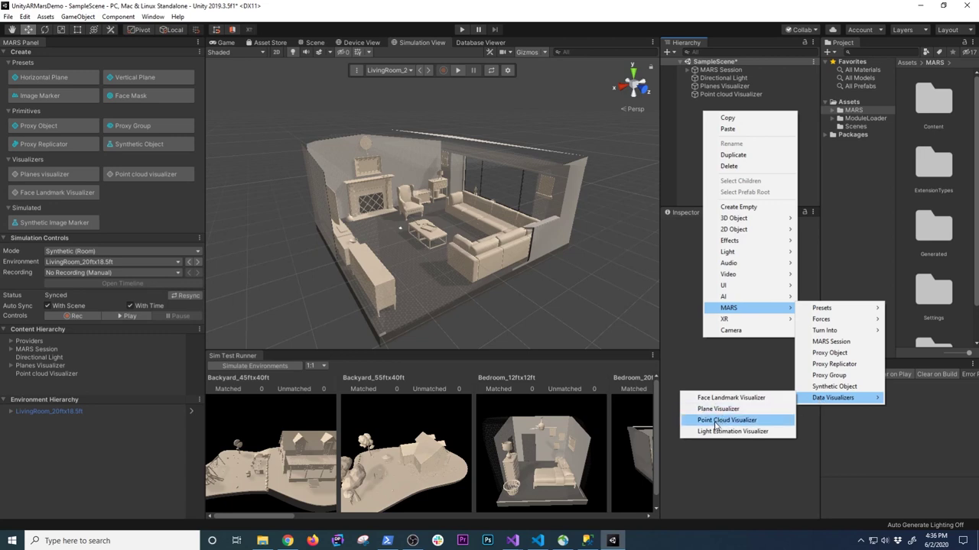
click(680, 117)
Delete the scene's Planes Visualizer and Point cloud Visualizer, and add a new planes visualizer and point cloud visualizer from MARS
click(711, 78)
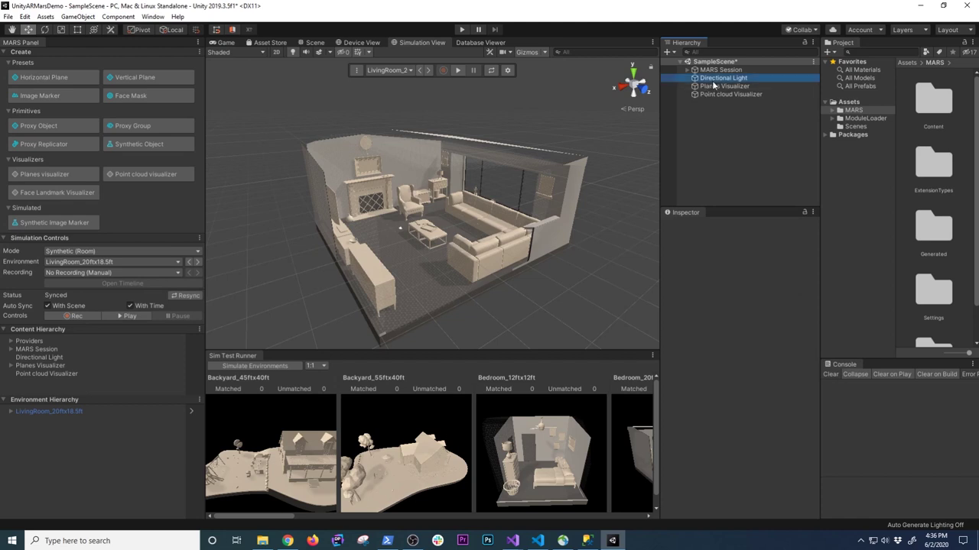
click(719, 85)
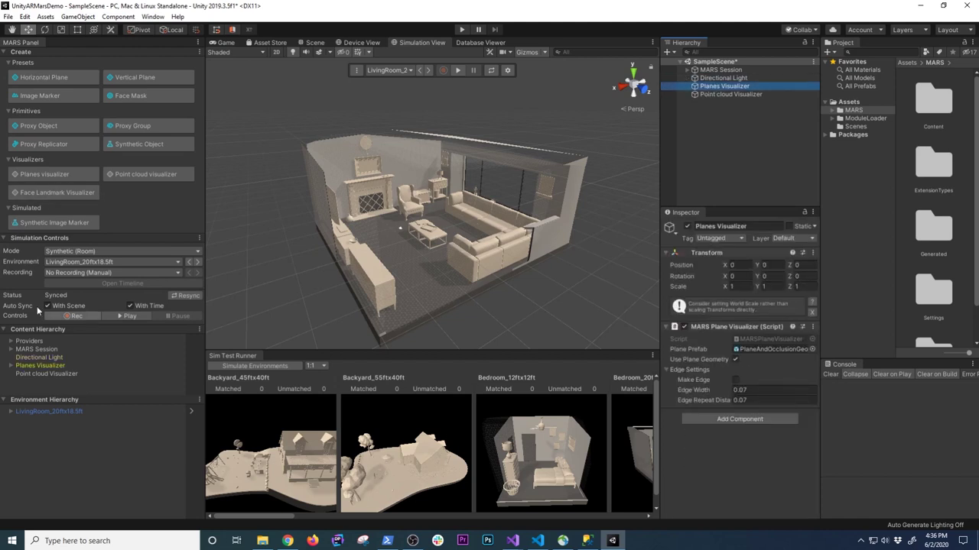
shift+click(745, 93)
key(Delete)
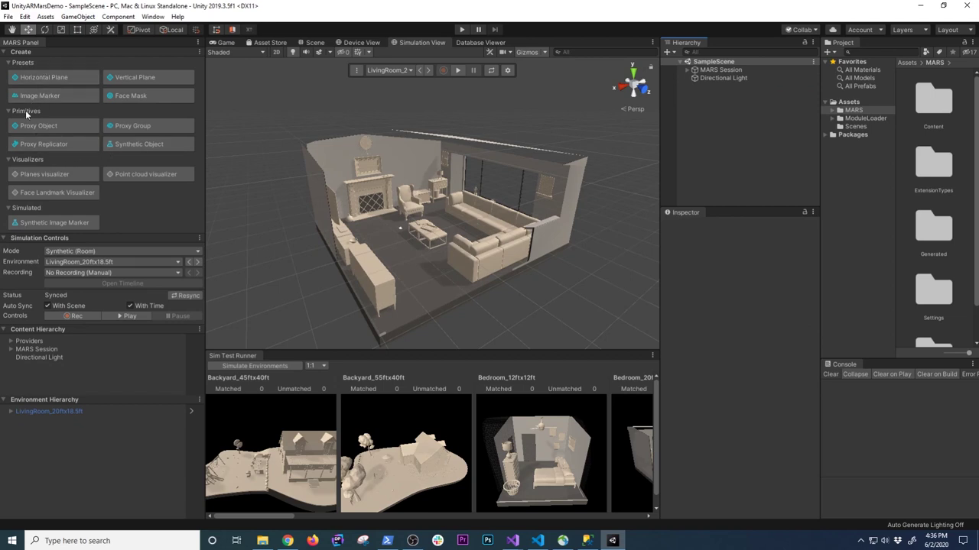
click(38, 173)
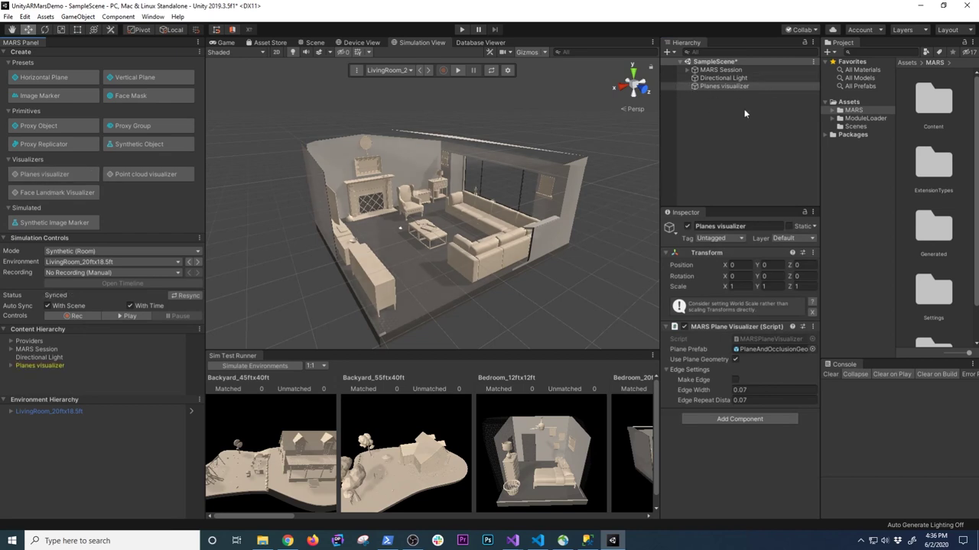
click(153, 175)
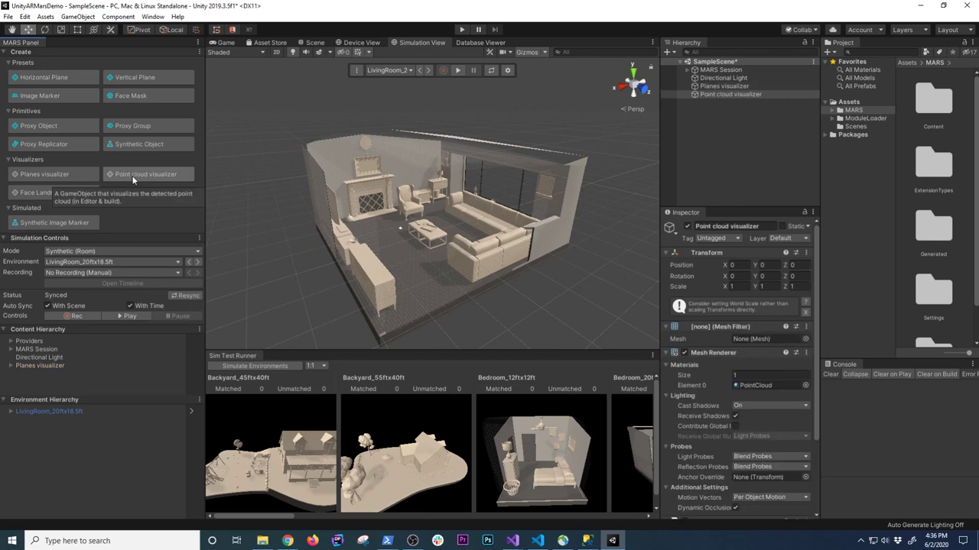
Run the scene in play mode and move the camera around the simulated living room to scan the sofa surfaces
click(461, 29)
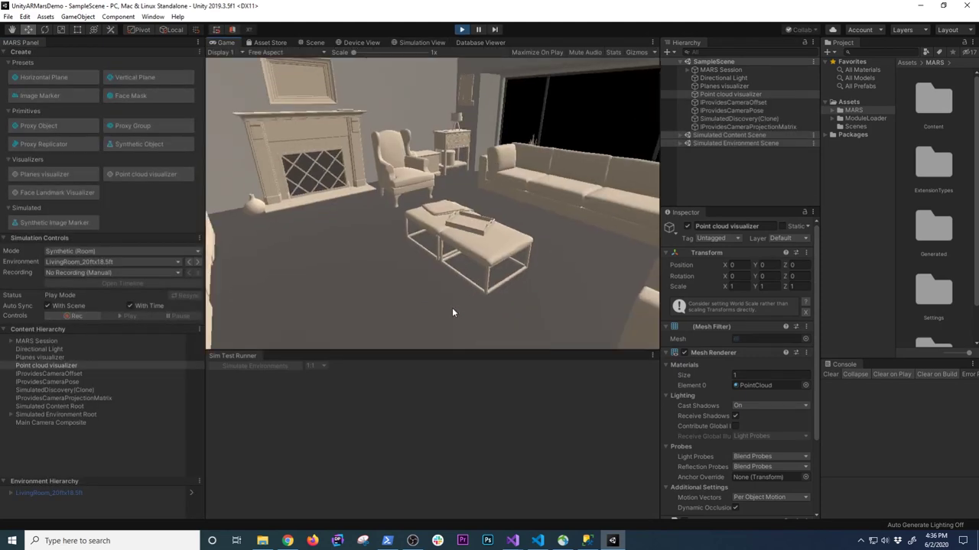
key(w)
right_drag(452, 308, 803, 312)
right_drag(438, 303, 415, 329)
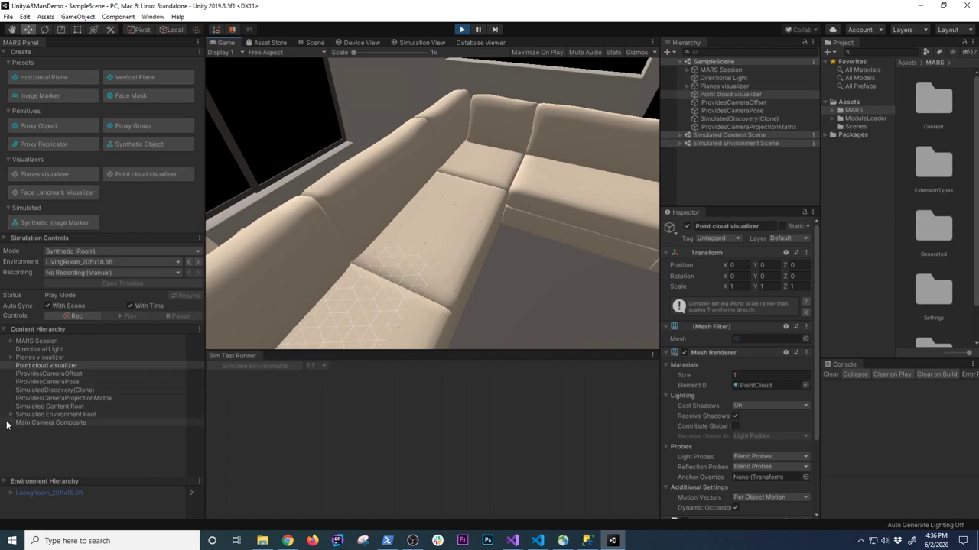
Expand MARS Session in the Content Hierarchy and inspect the living room environment's ClippingRegion, Sun and Furniture objects, including the first ottoman
click(10, 342)
click(18, 350)
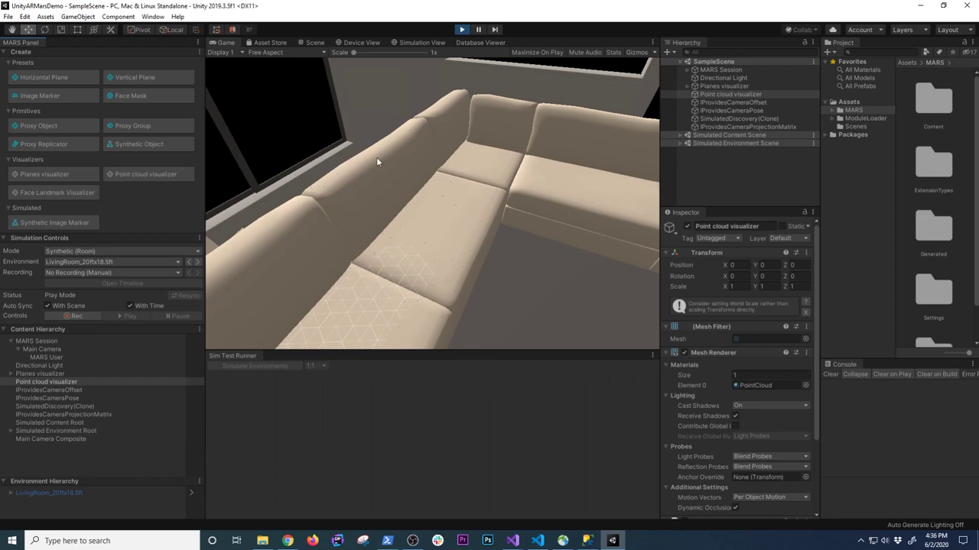
click(10, 493)
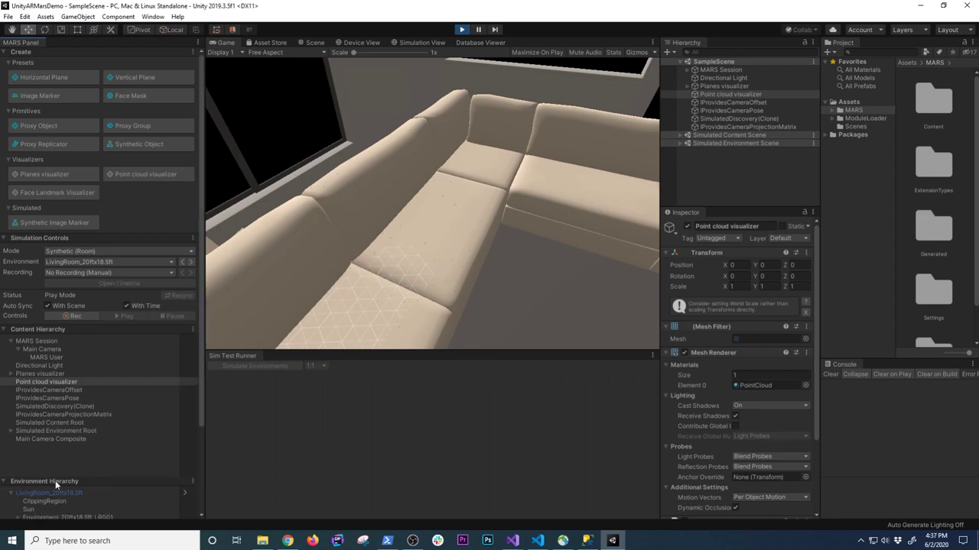
scroll(82, 478, down, 3)
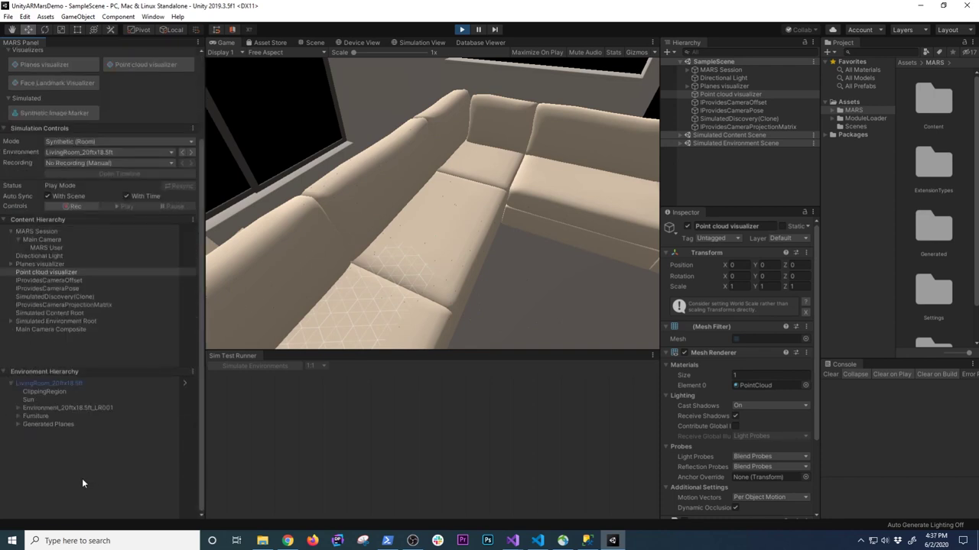
click(56, 391)
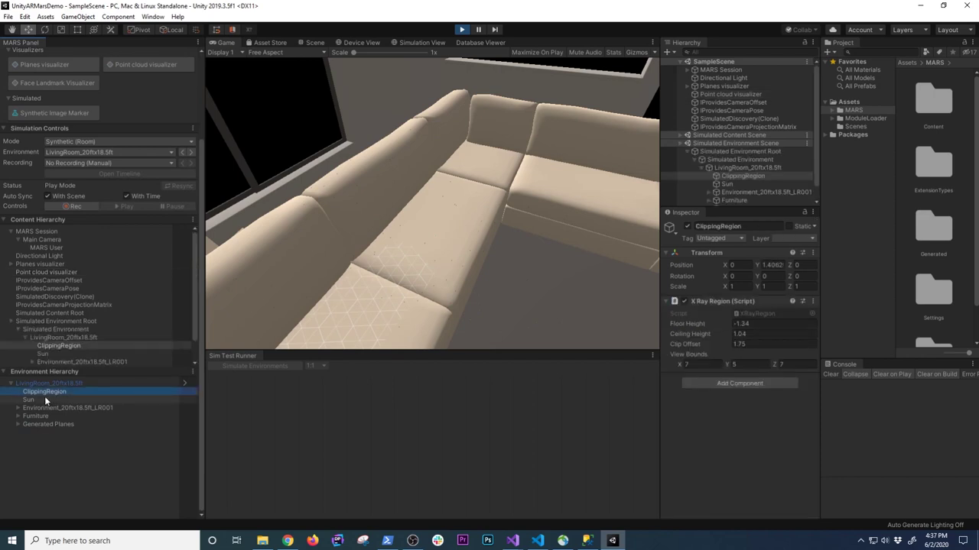
click(43, 397)
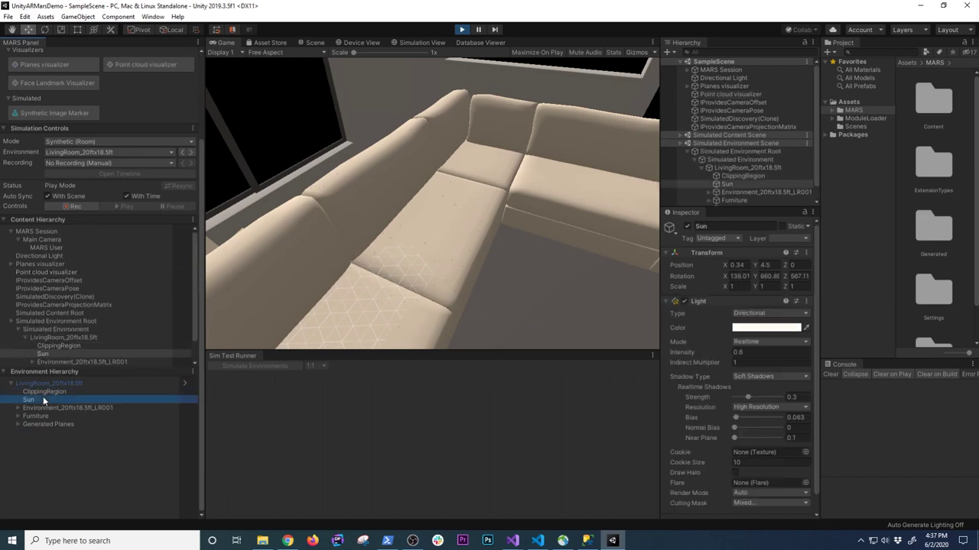
click(42, 408)
click(37, 416)
click(19, 417)
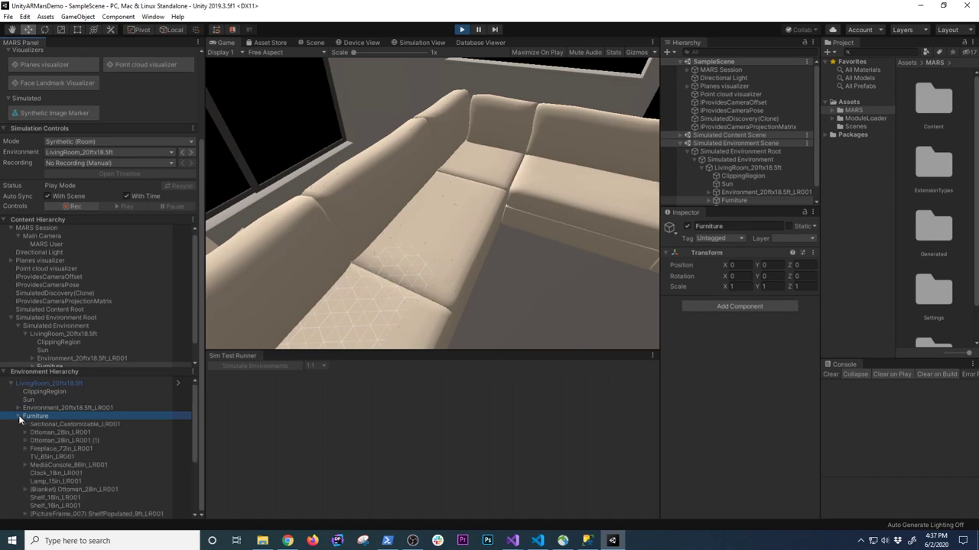
click(42, 432)
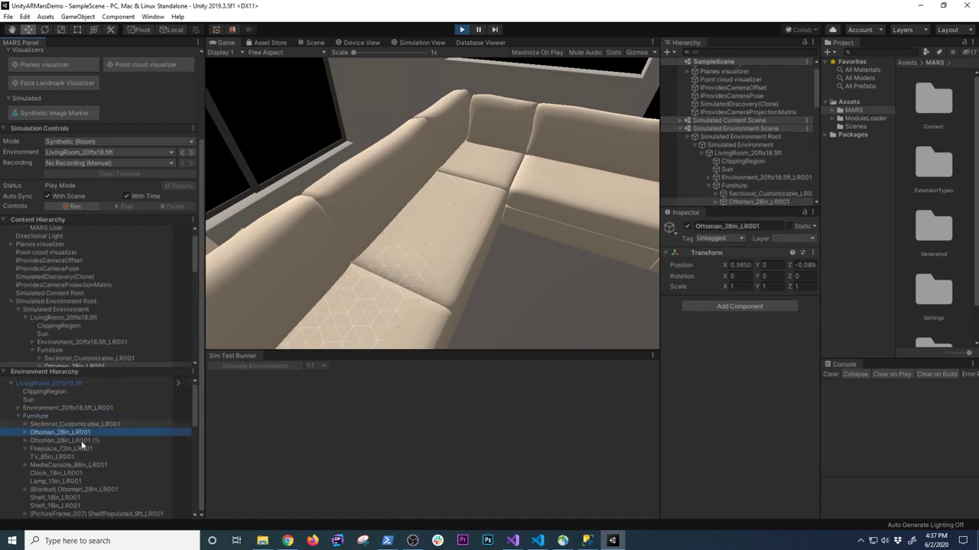
Compare the Content Hierarchy's objects with the running scene's hierarchy and stop play mode
scroll(68, 285, up, 2)
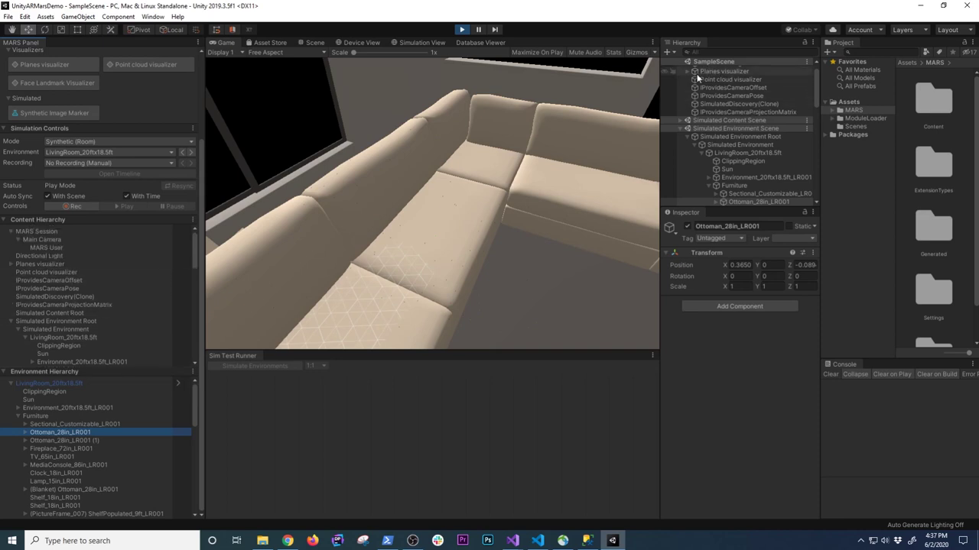
scroll(61, 322, down, 4)
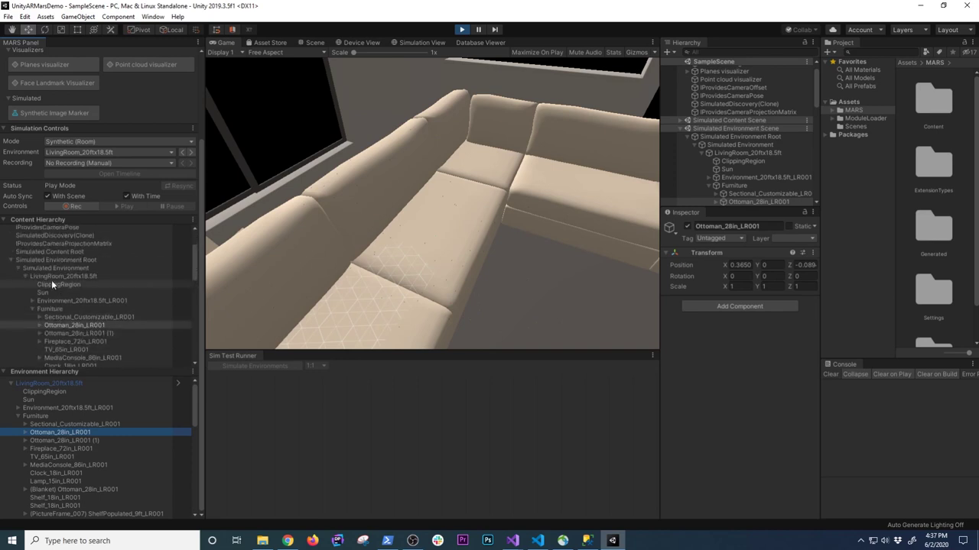
scroll(55, 285, up, 2)
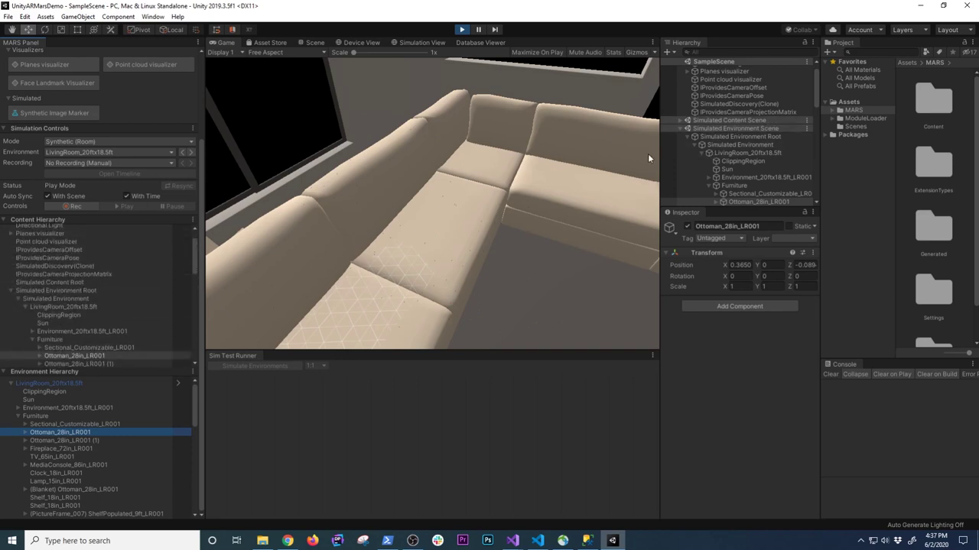
scroll(83, 437, down, 3)
scroll(83, 437, up, 3)
click(462, 29)
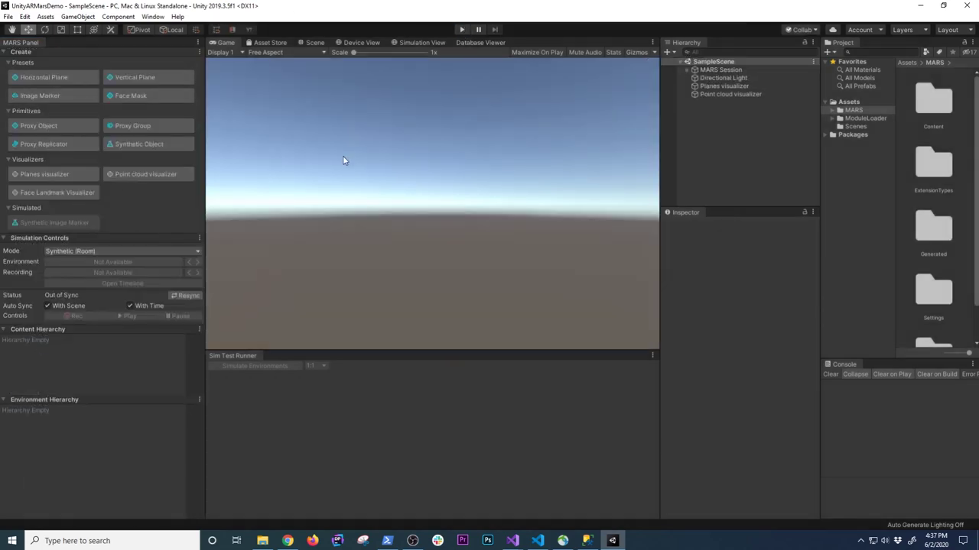
Switch to the Device View of the living room and look over which MARS windows can be opened
click(368, 43)
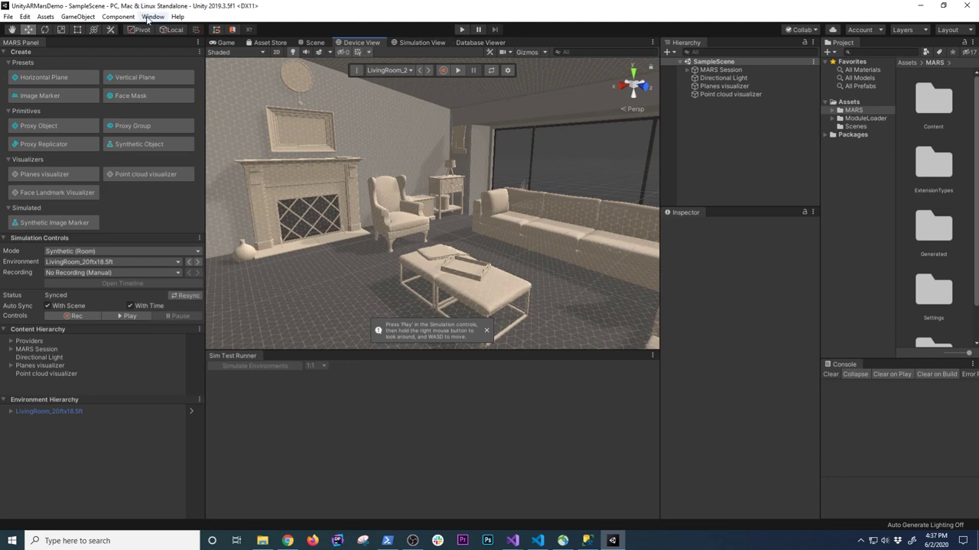
click(152, 16)
mouse_move(176, 72)
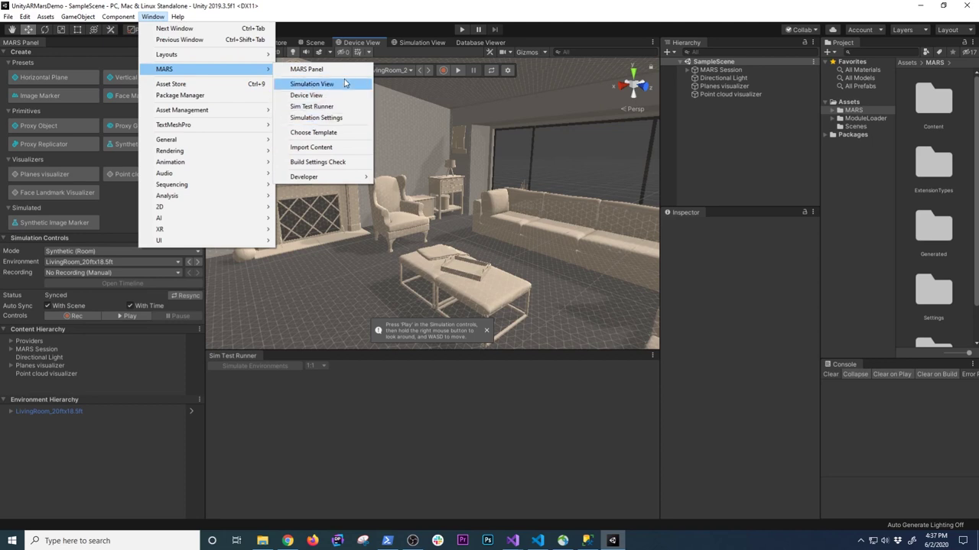
click(361, 44)
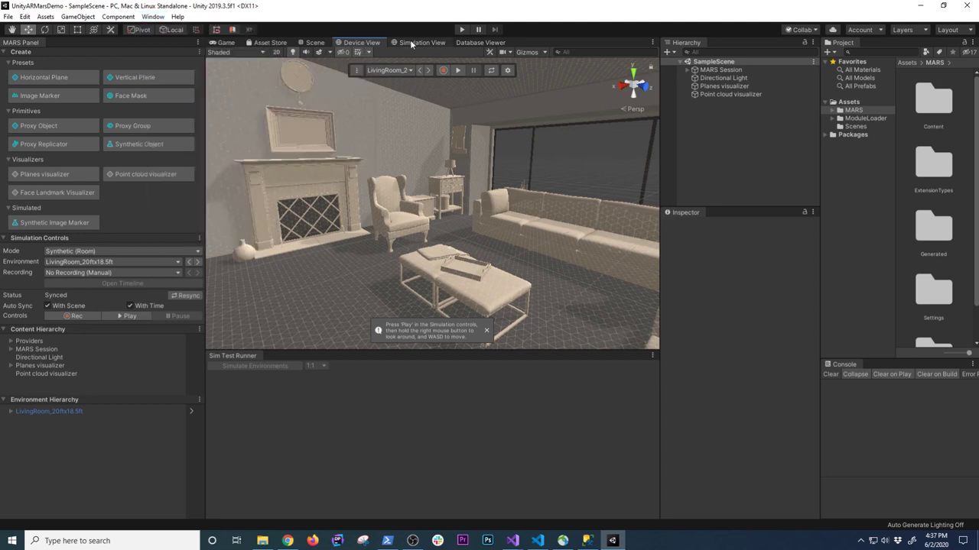
Close the Device View and the Database Viewer
click(402, 44)
right_click(410, 44)
right_click(365, 44)
right_click(368, 42)
click(349, 50)
right_click(359, 43)
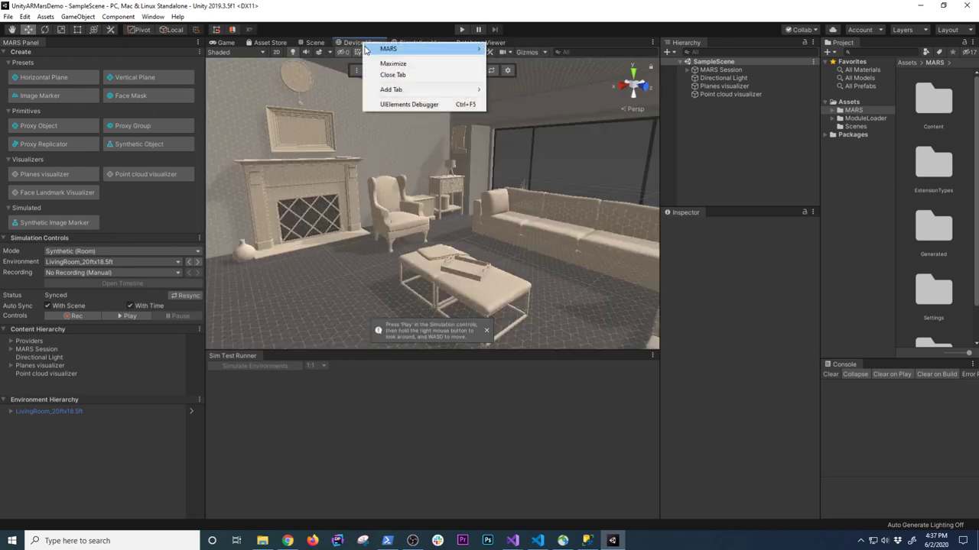
click(398, 73)
click(416, 42)
right_click(420, 44)
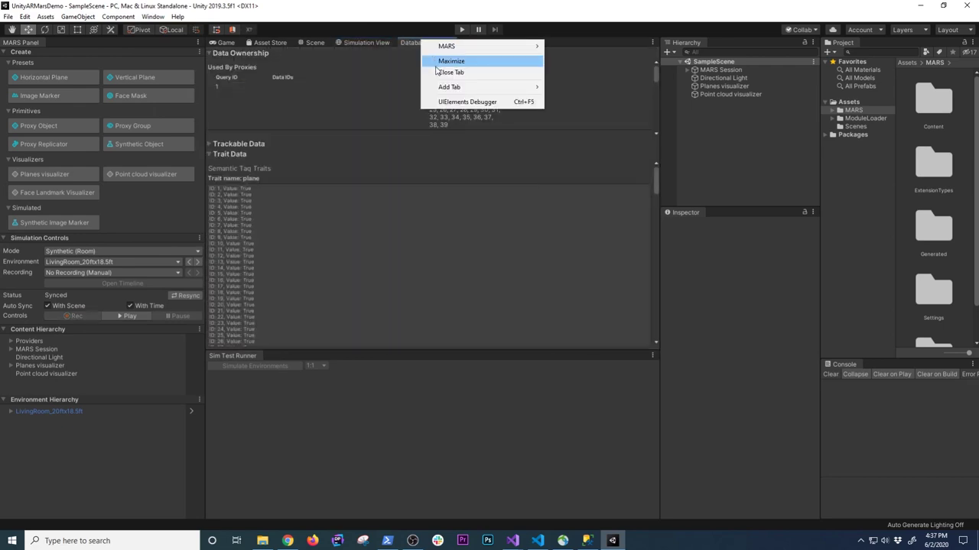
click(438, 73)
Add the MARS Device View back beside the Simulation View
right_click(362, 44)
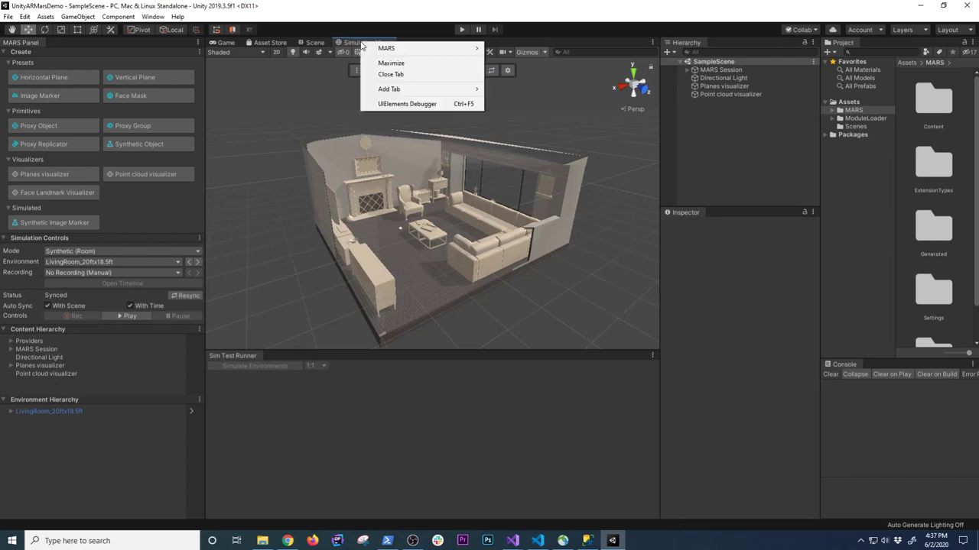
mouse_move(372, 49)
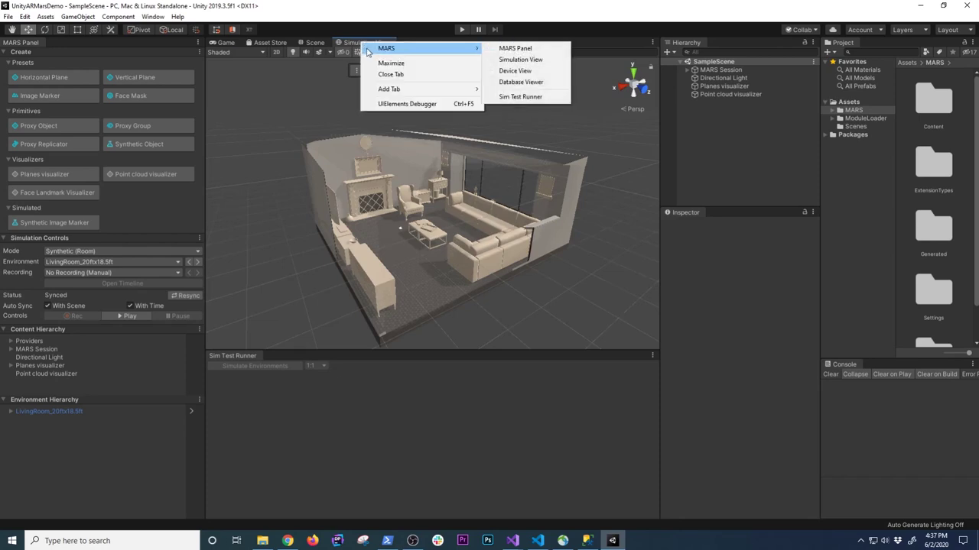
click(511, 71)
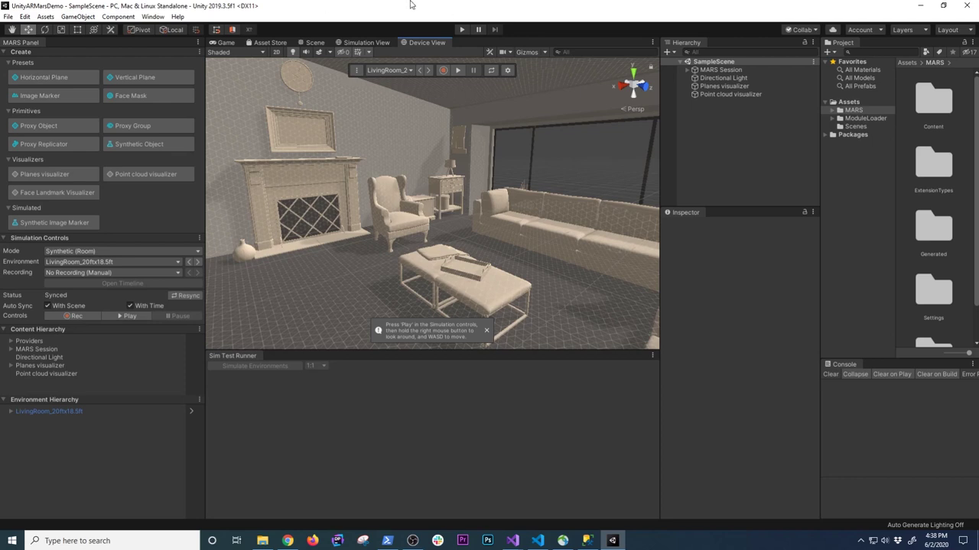
Add the MARS Database Viewer beside the Device View and look through its trait data down to the geolocation trait
click(367, 43)
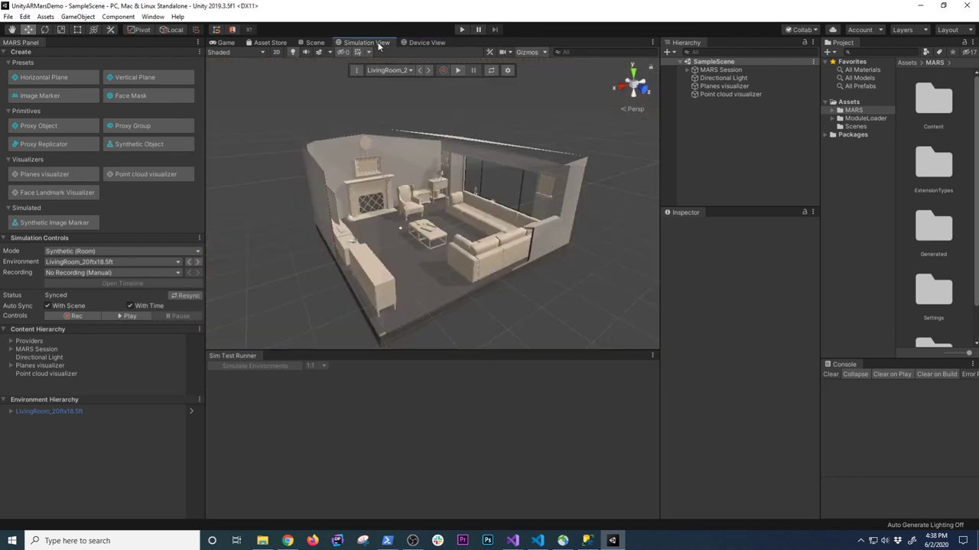
click(420, 43)
right_click(421, 43)
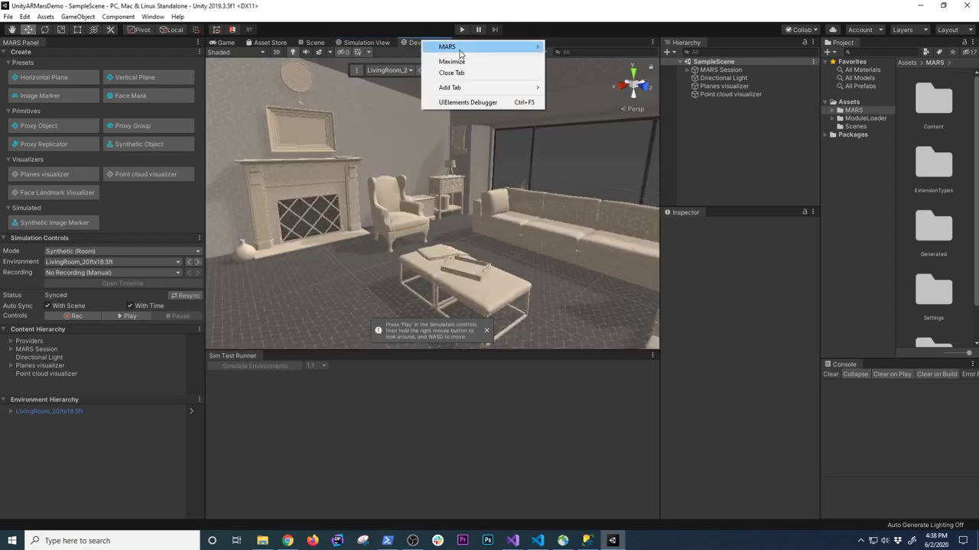
mouse_move(461, 54)
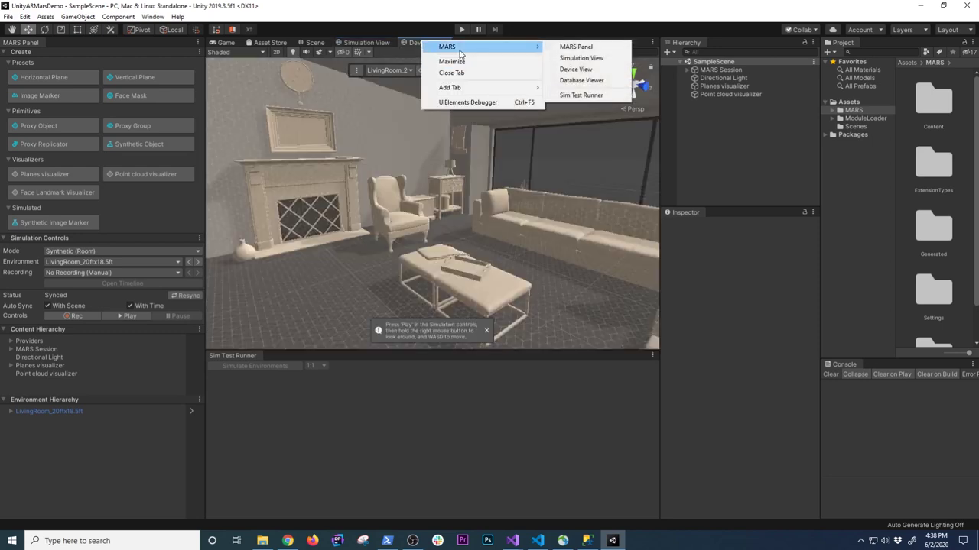
click(576, 80)
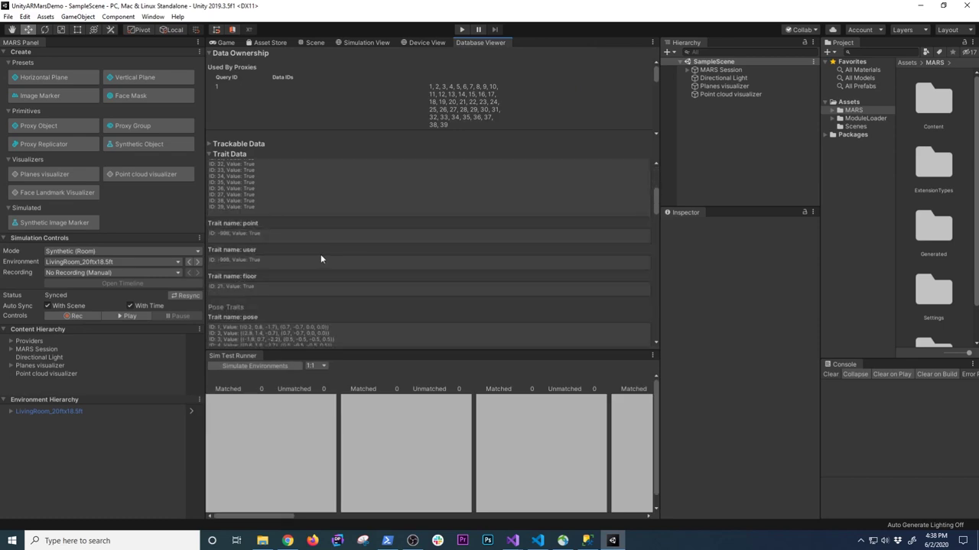
scroll(321, 256, down, 5)
scroll(328, 252, down, 5)
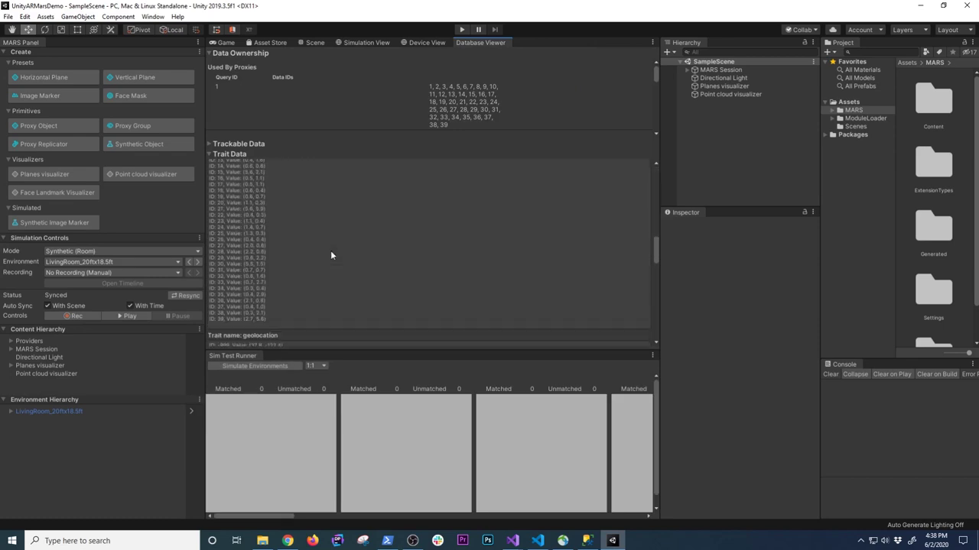
scroll(337, 255, down, 2)
scroll(501, 179, down, 3)
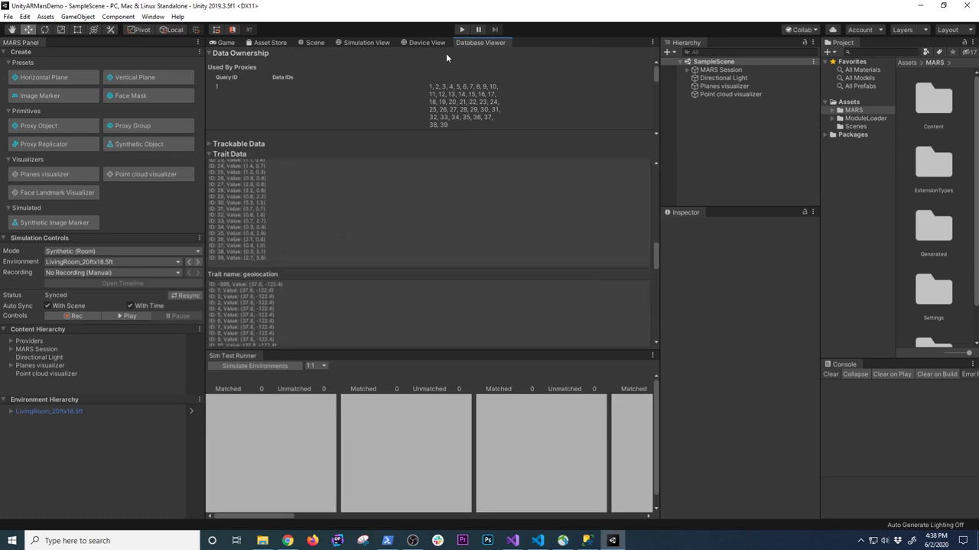
Open a second Sim Test Runner beside the Database Viewer and close it again
right_click(478, 45)
mouse_move(535, 51)
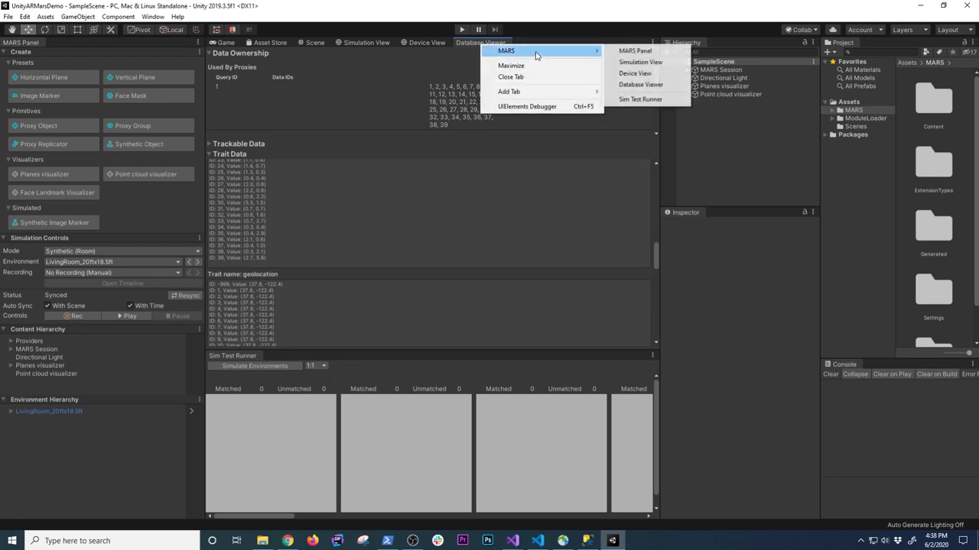
click(624, 100)
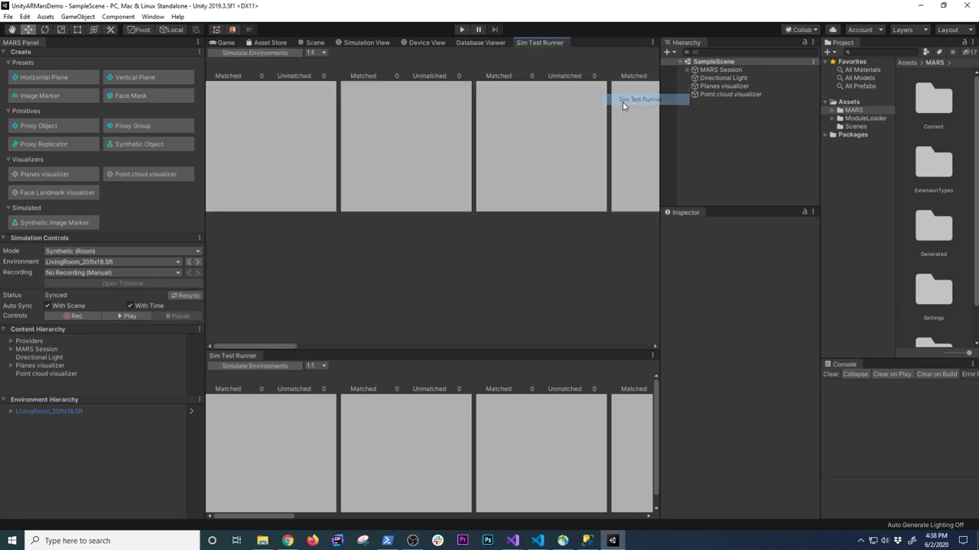
right_click(537, 44)
click(554, 74)
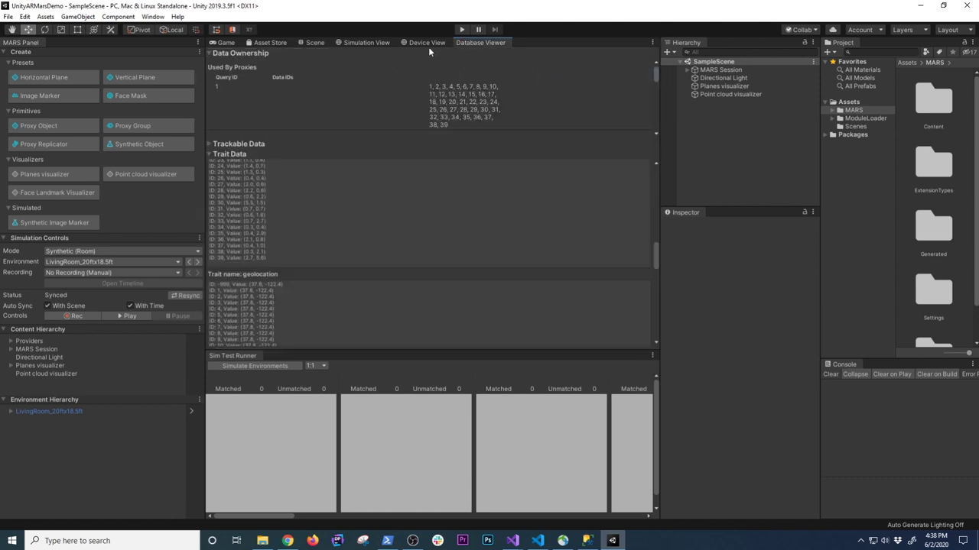
Return to the Simulation View and simulate the environments in the Sim Test Runner
click(366, 42)
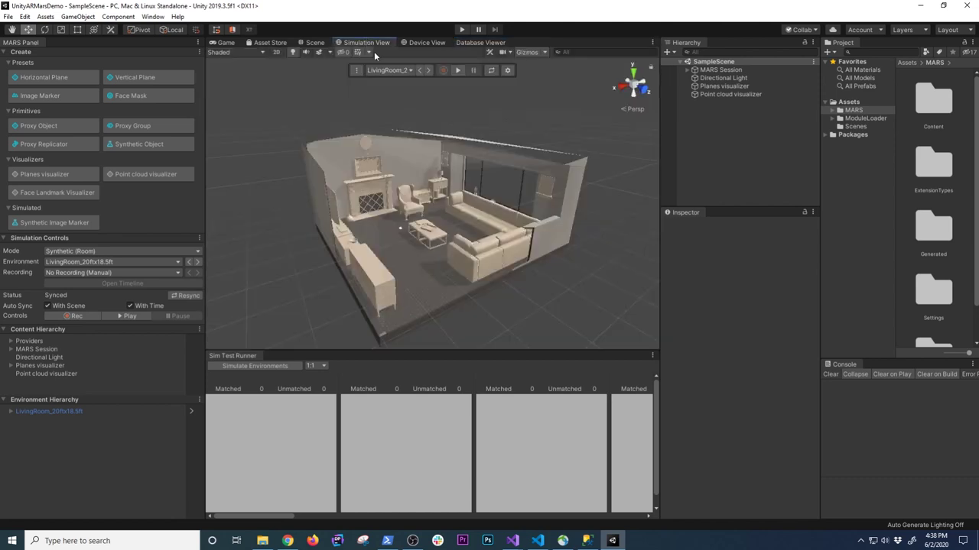
click(263, 366)
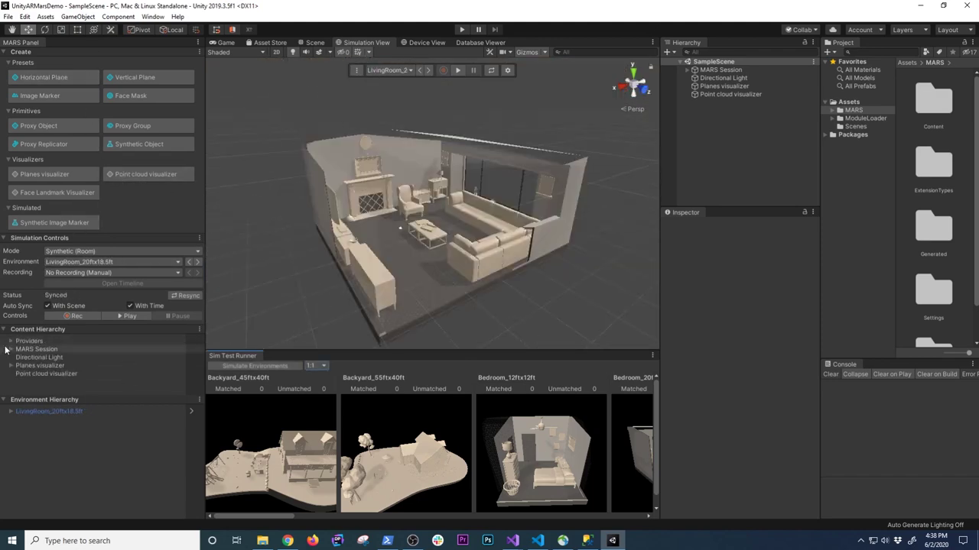
Change the simulation environment to Billboard_City, and switch to Bedroom_12ftx12ft using its preview in the Sim Test Runner
click(92, 263)
click(85, 331)
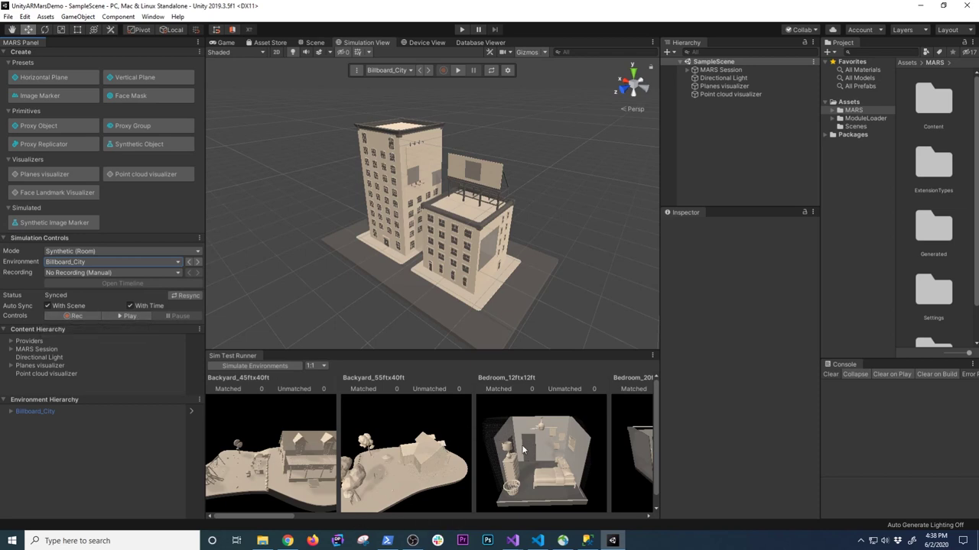
click(547, 456)
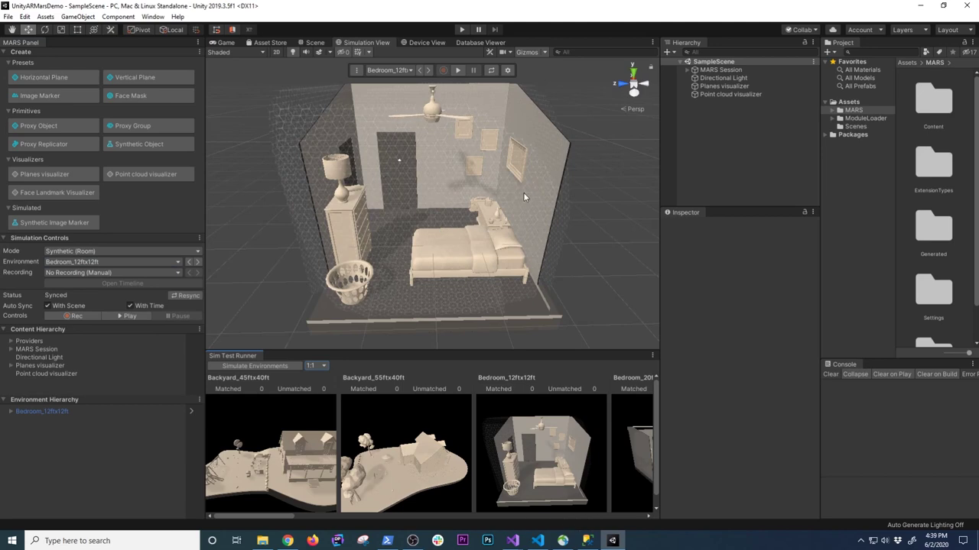
Run the scene in play mode, move and look around the simulated bedroom, and stop play mode
key(alt)
alt+drag(515, 225, 493, 205)
scroll(442, 207, up, 5)
click(461, 30)
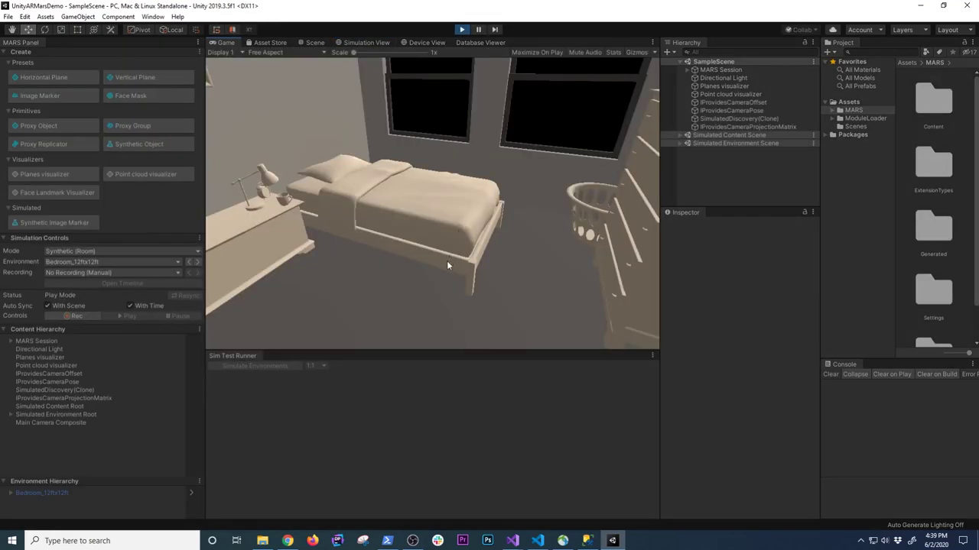
key(w)
right_drag(446, 260, 276, 275)
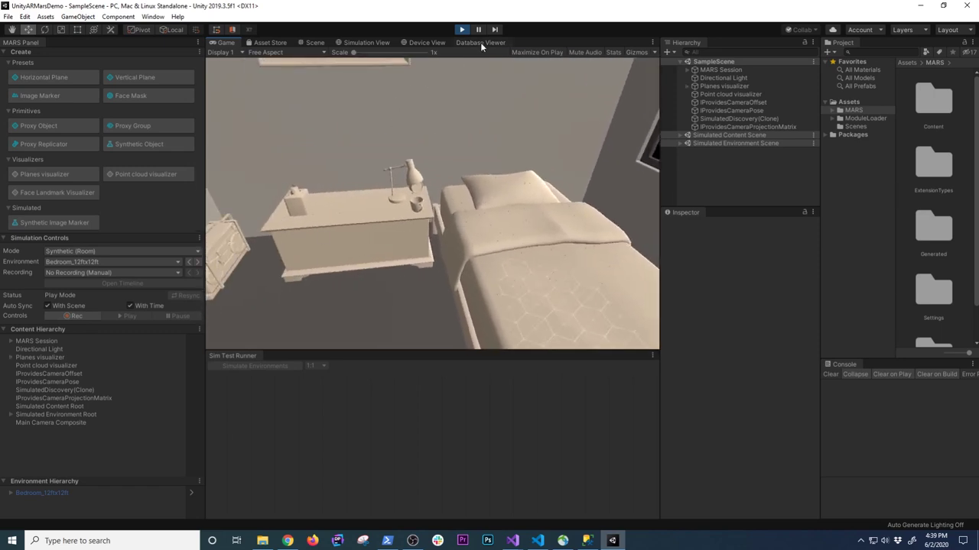
click(461, 31)
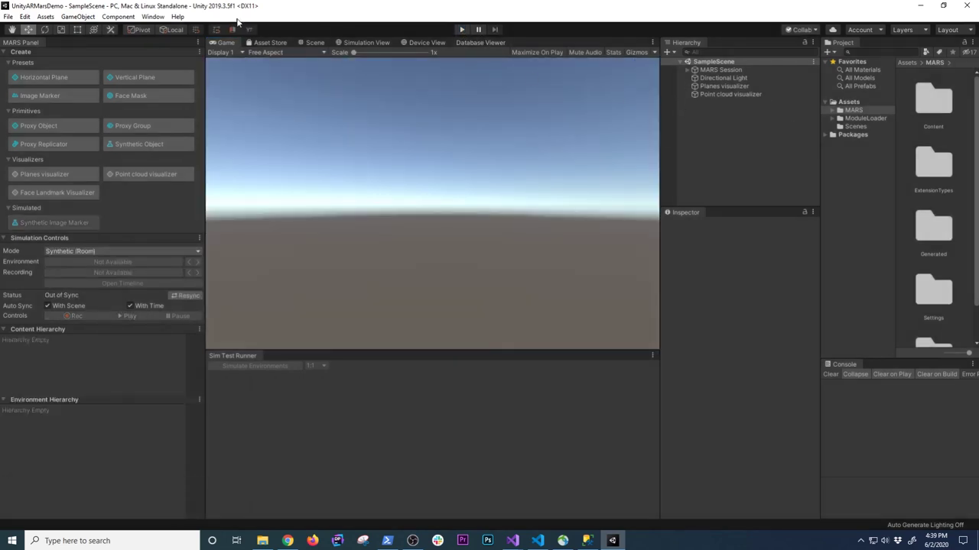
Create a new MARS scene from the Tabletop template
click(158, 17)
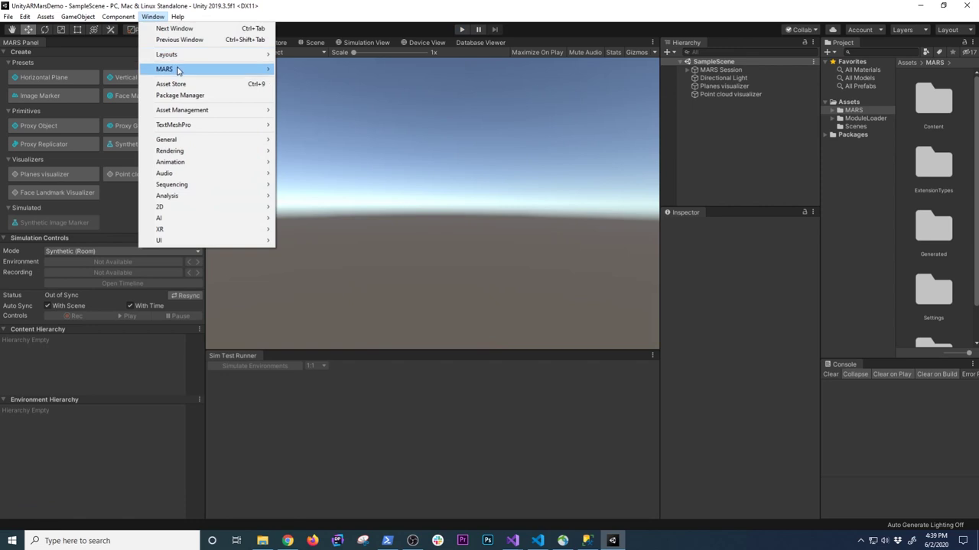
mouse_move(198, 70)
click(313, 133)
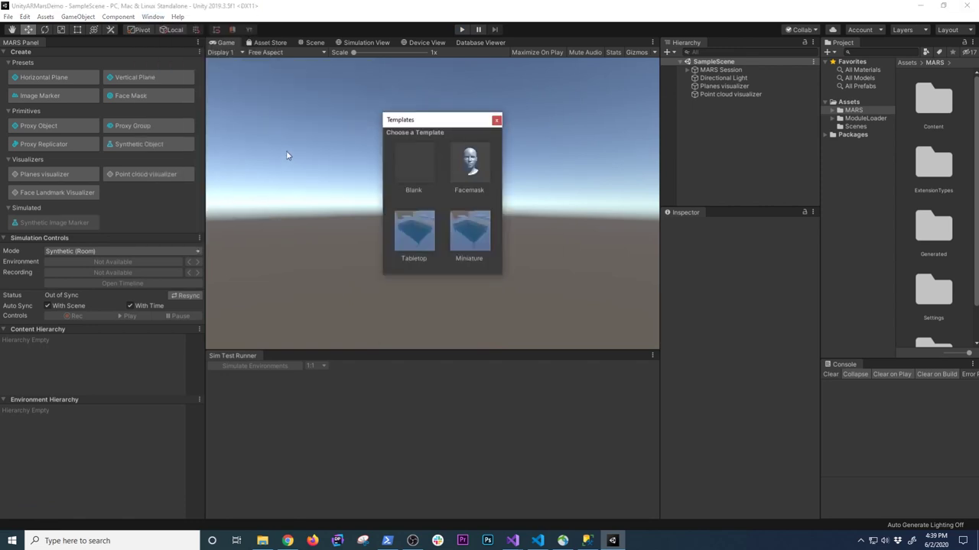
click(413, 231)
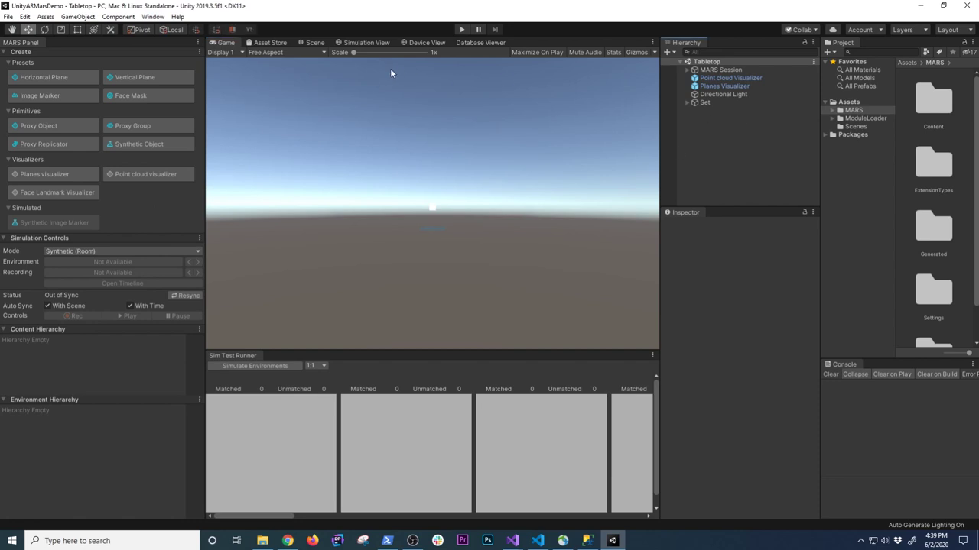
Show the Tabletop scene in the Simulation View and simulate it against the environments in the Sim Test Runner
click(363, 42)
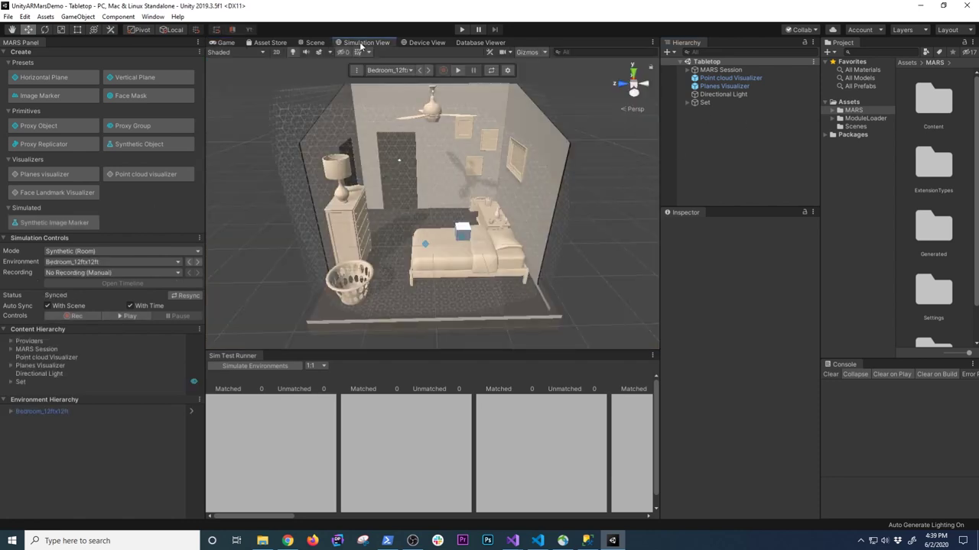
alt+drag(529, 268, 509, 268)
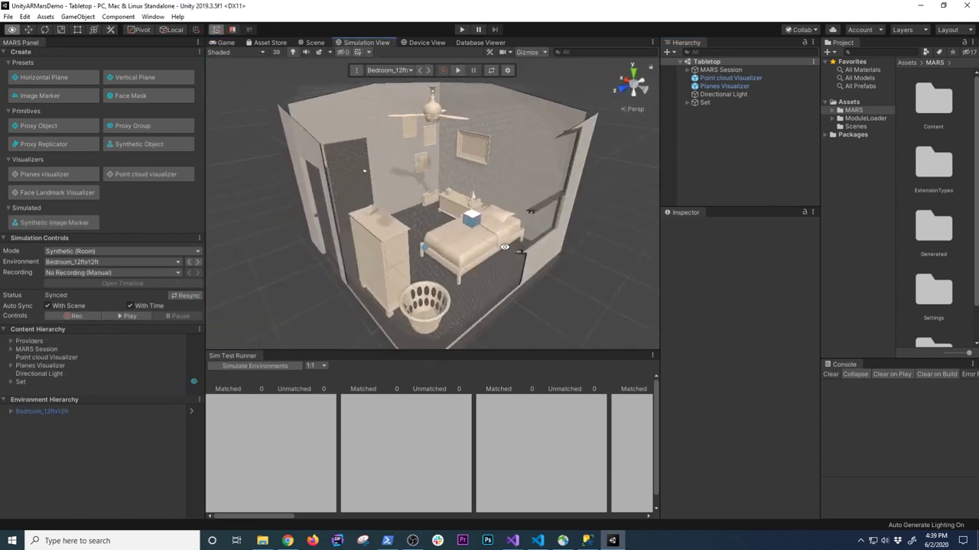
click(256, 368)
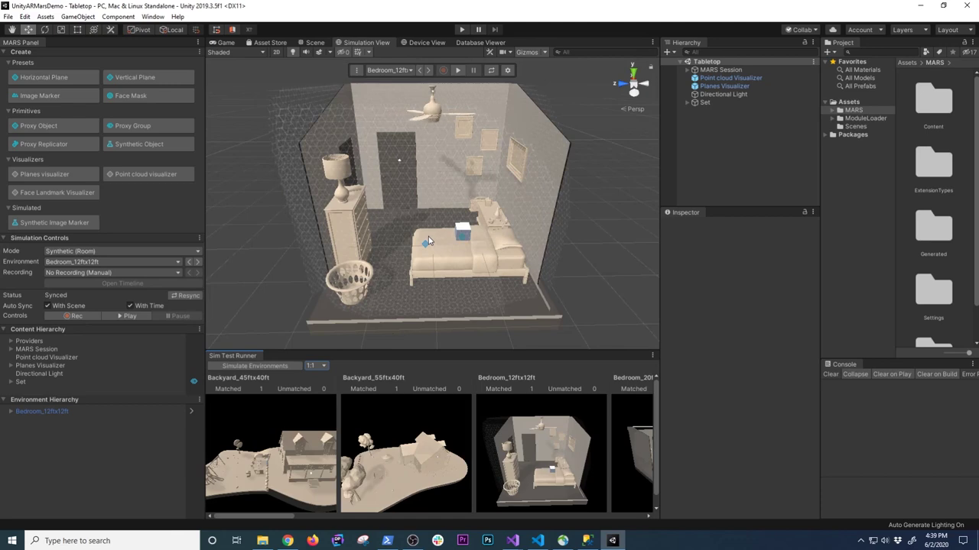
Examine the cube placed on the bed up close and compare the Simulation View with the Device View
scroll(494, 275, up, 5)
alt+drag(493, 276, 452, 188)
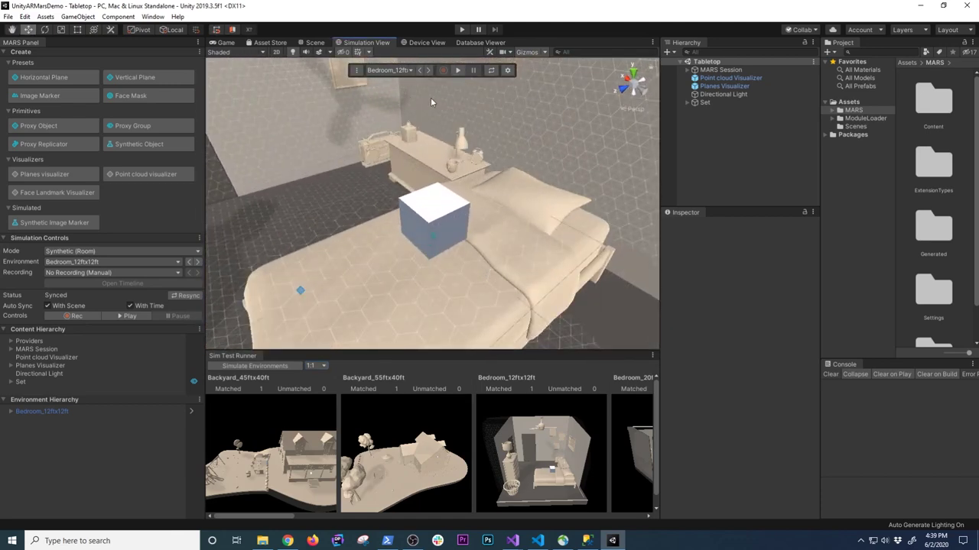
click(420, 43)
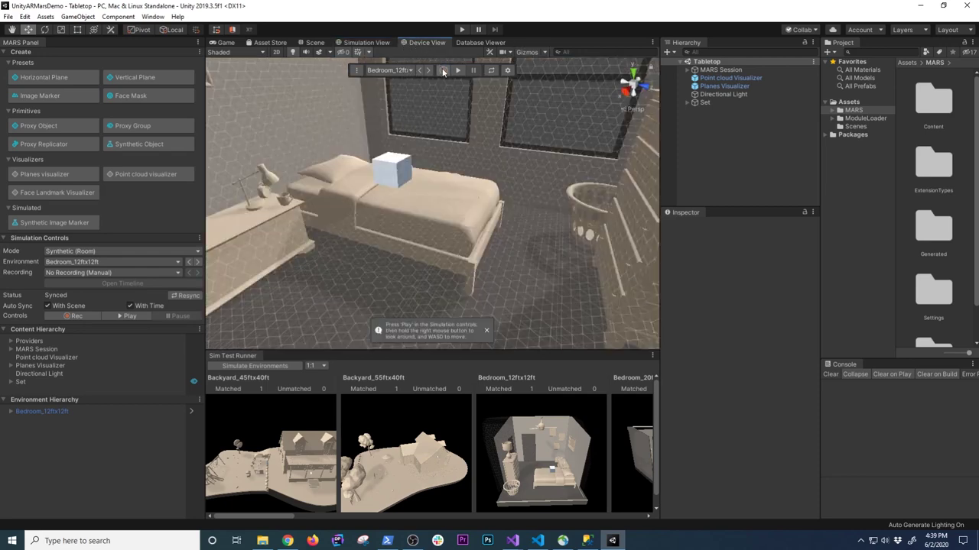
click(377, 45)
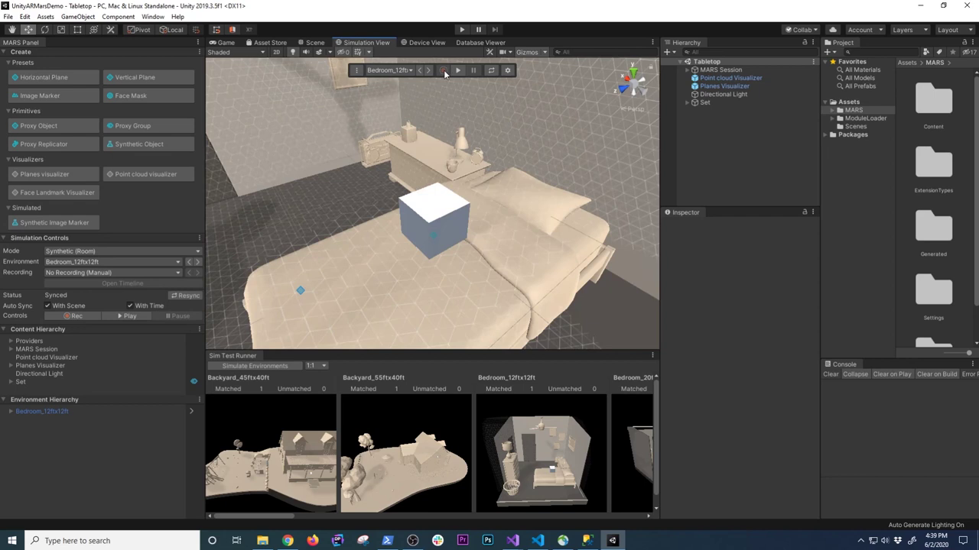
click(413, 43)
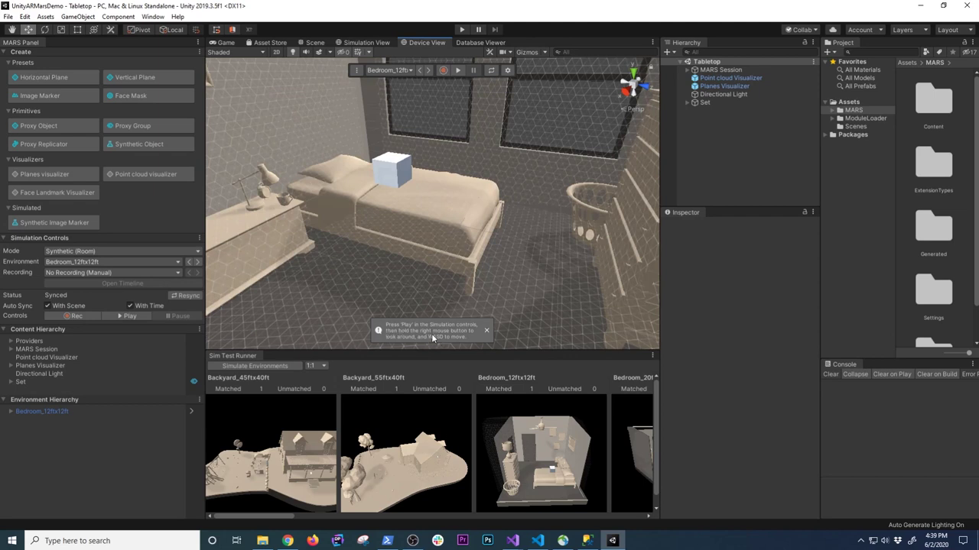
Start recording a session in the Device View and move the simulated device around the bedroom to scan the bed
click(444, 69)
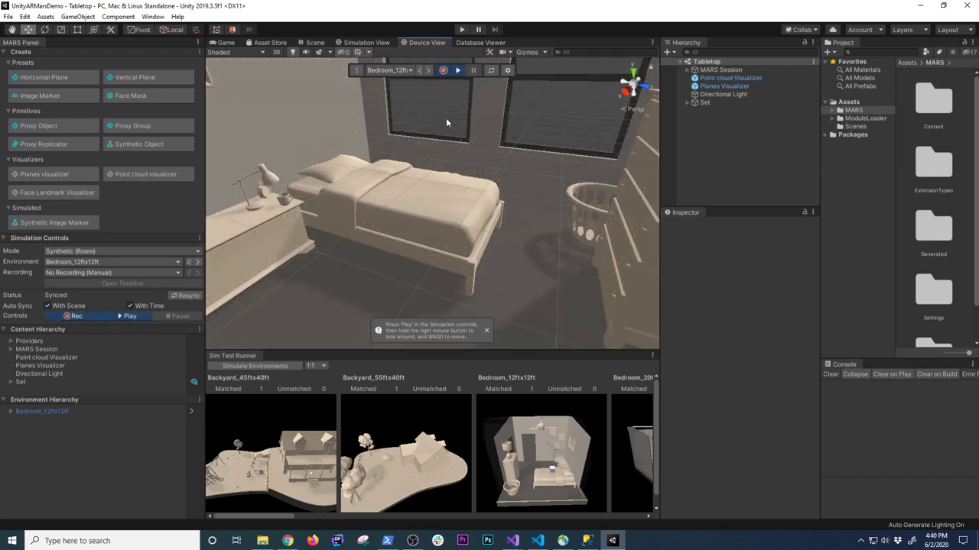
key(w)
right_drag(425, 257, 763, 290)
right_drag(467, 238, 726, 260)
key(s)
key(a)
right_drag(310, 187, 377, 167)
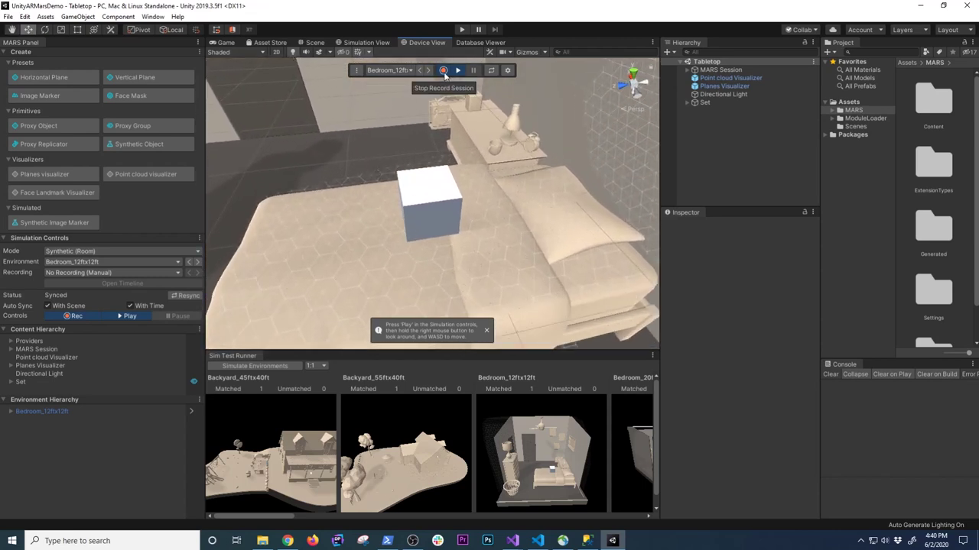
Stop recording and save the session as Bedroom_12ftx12ft Recording.playable in a new Simulations folder inside Assets
click(443, 71)
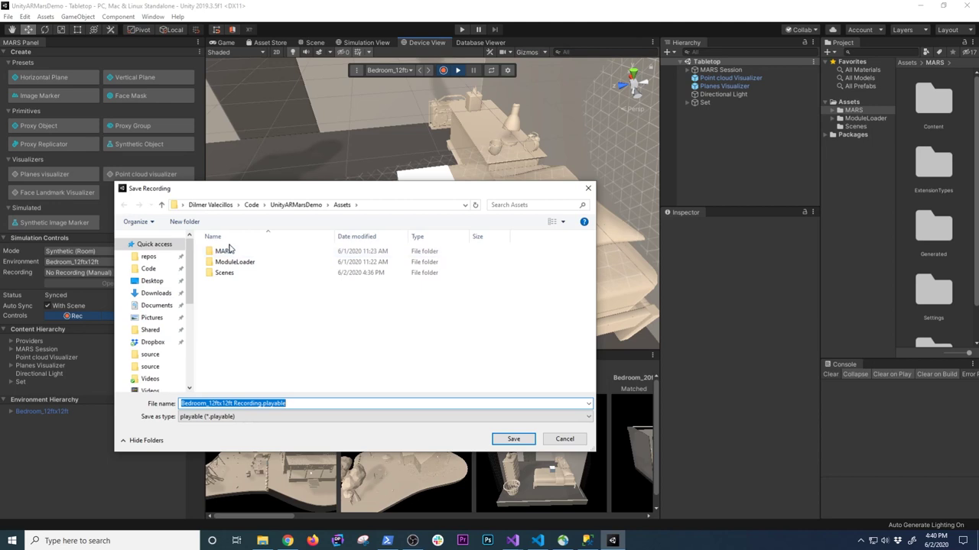
click(184, 221)
text(Simulations)
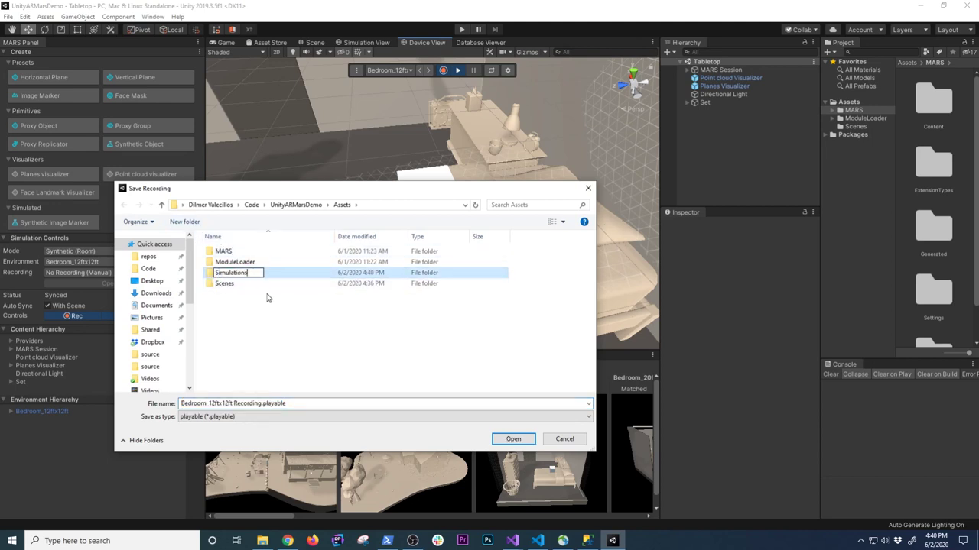
key(Return)
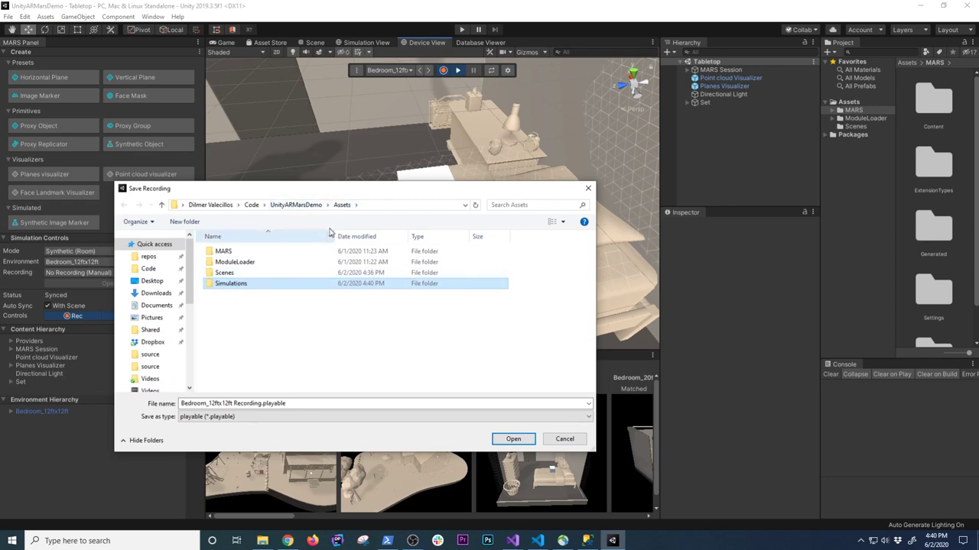
double_click(261, 285)
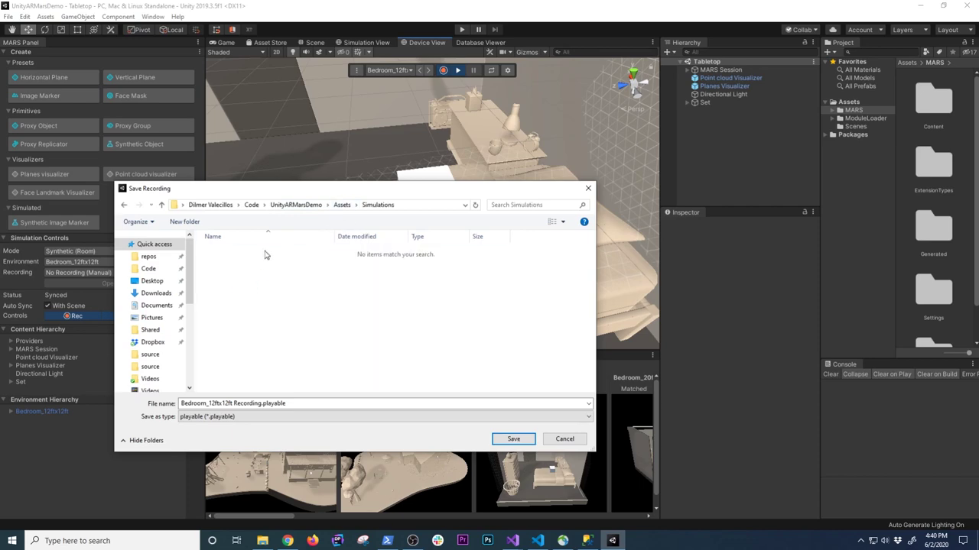
click(513, 439)
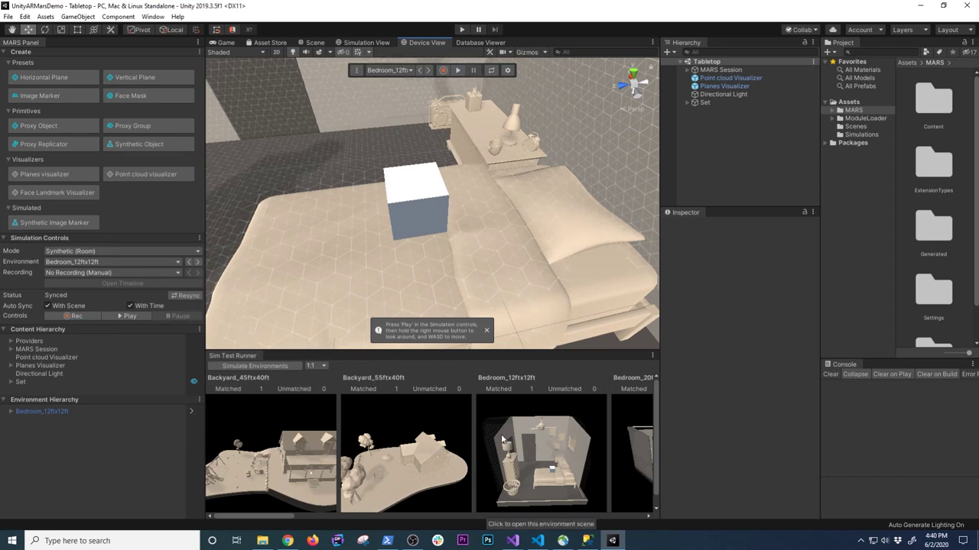
Run the device simulation around the bed, then enter Play mode and compare the Simulation View with the Device View
click(457, 70)
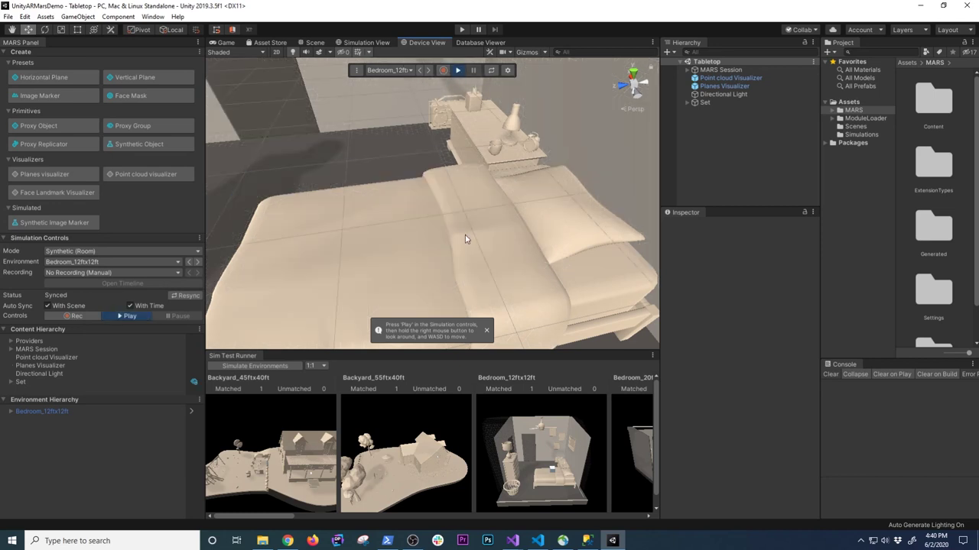
right_drag(506, 262, 546, 175)
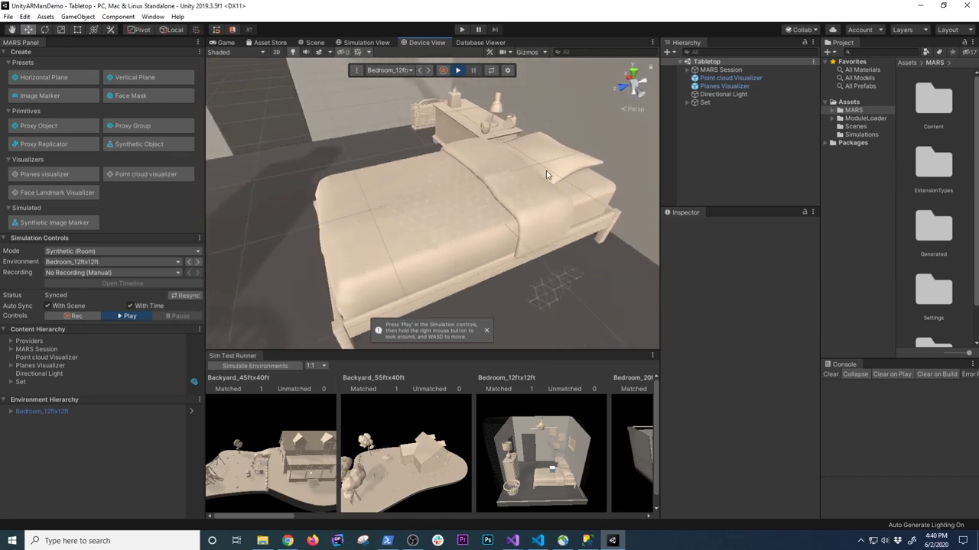
click(460, 30)
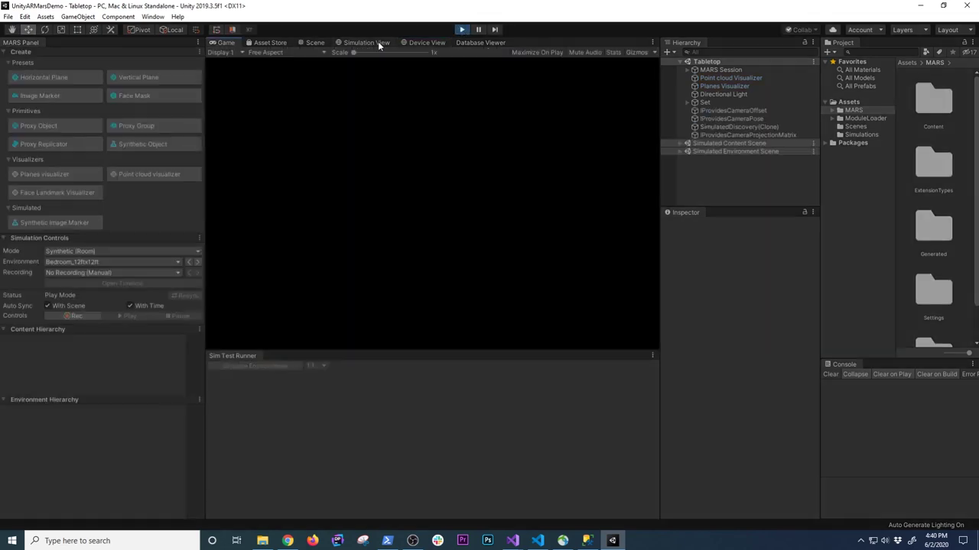
click(377, 41)
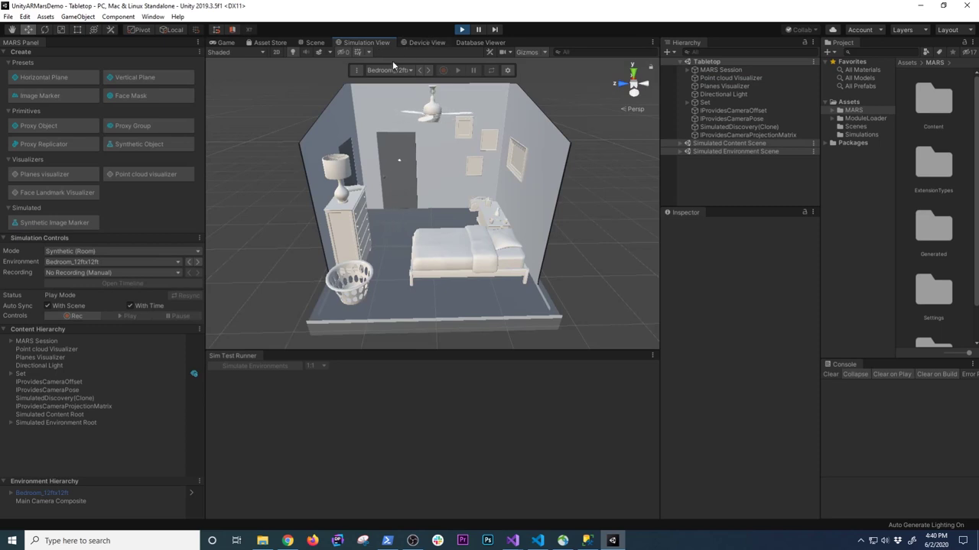
click(422, 42)
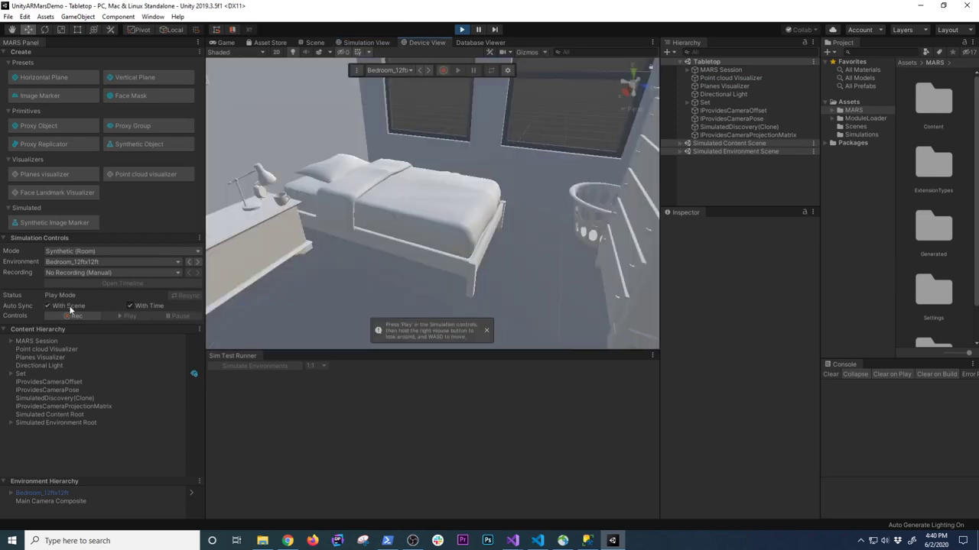
Select Bedroom_12ftx12ft Recording as the simulation recording, watch its playback, and exit Play mode
click(77, 273)
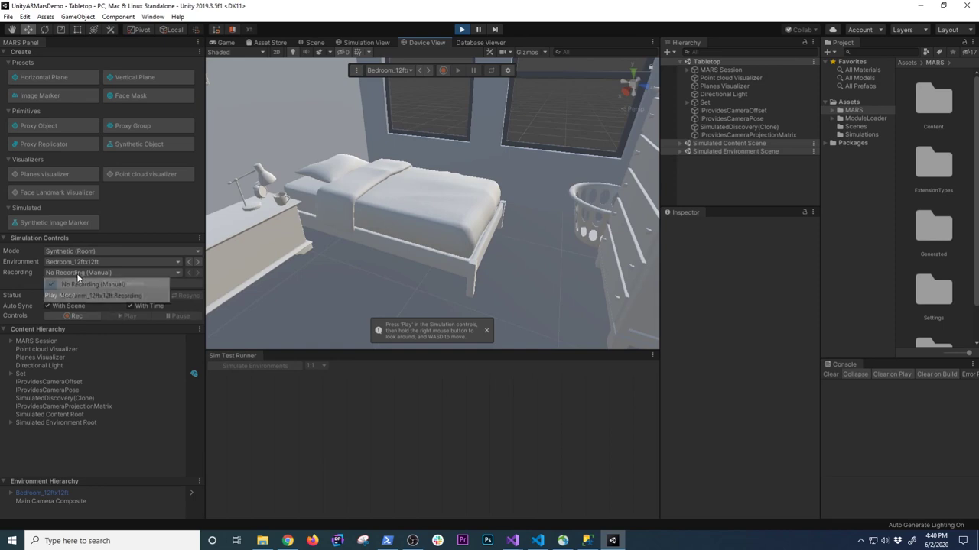
click(78, 278)
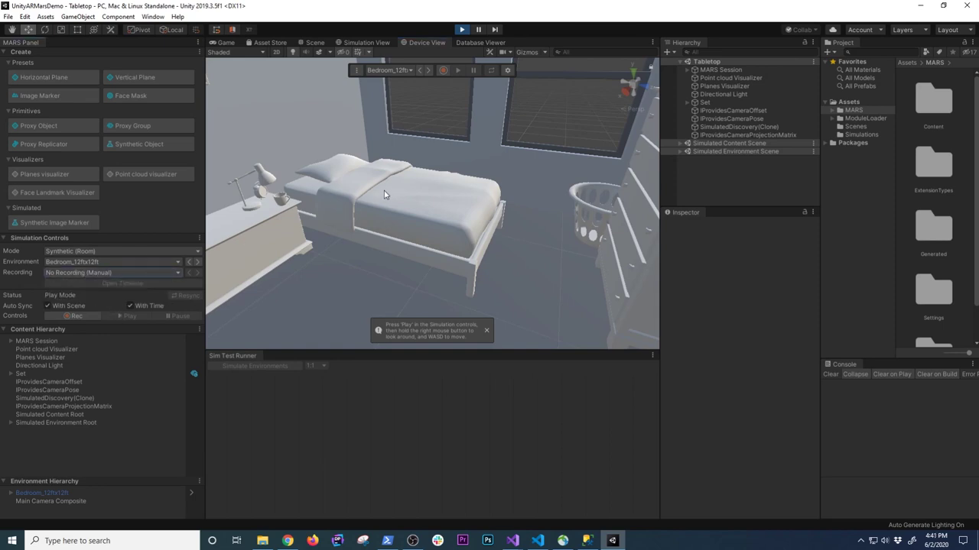
click(66, 275)
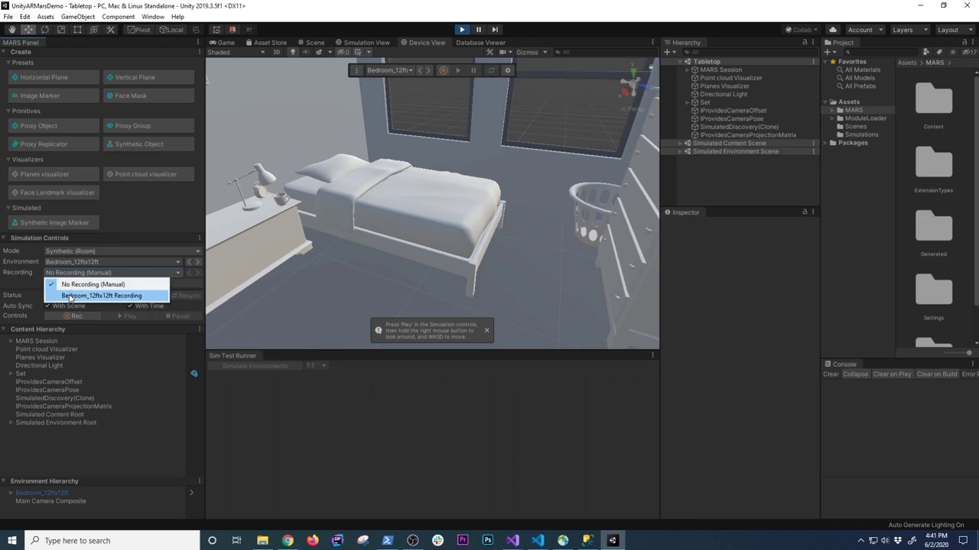
click(71, 297)
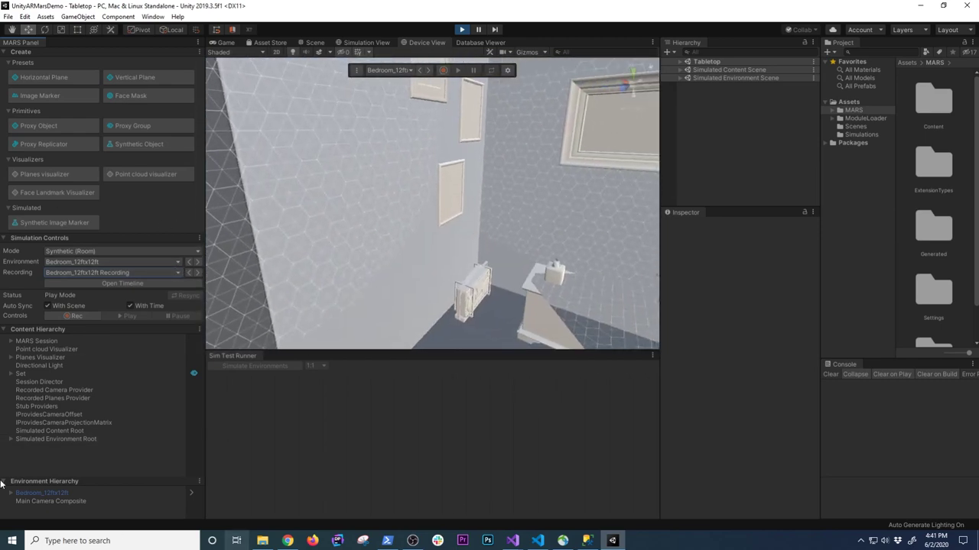
click(463, 29)
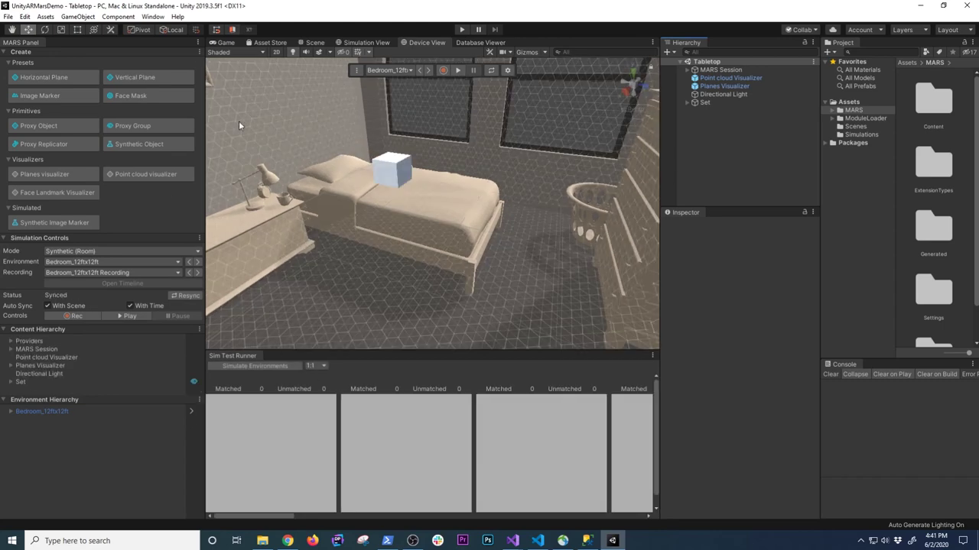
Open the Package Manager on the MARS package and move its window toward the middle of the editor
click(152, 17)
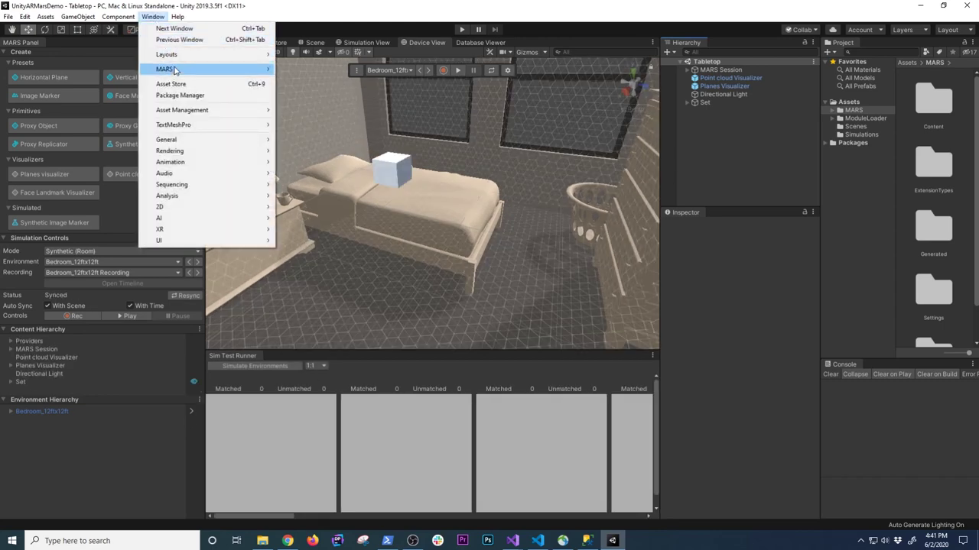
mouse_move(175, 72)
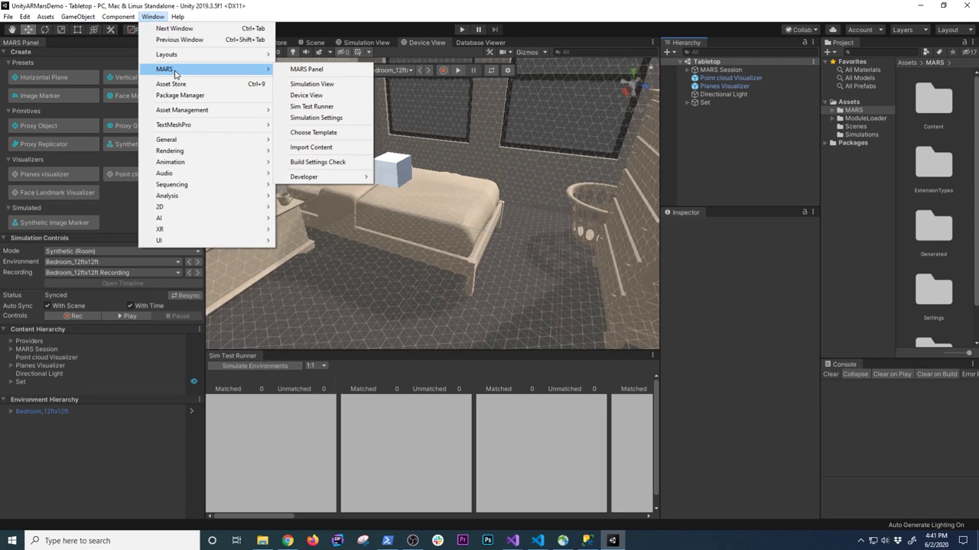
click(176, 95)
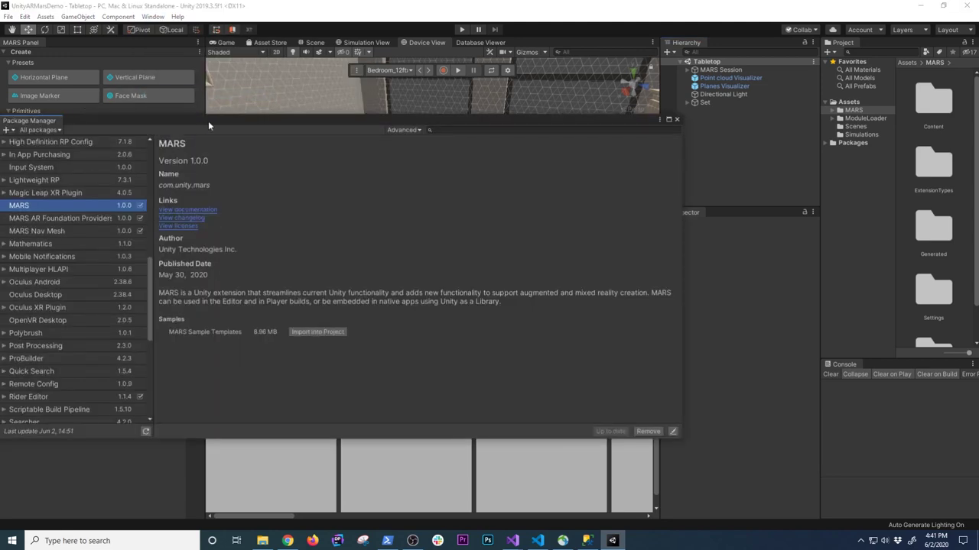
drag(238, 119, 363, 116)
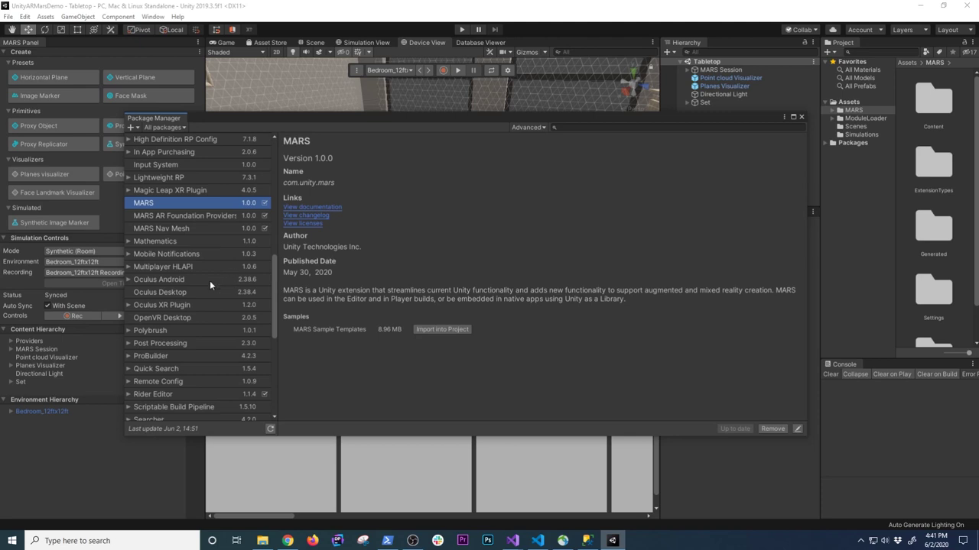
Examine the samples offered by other packages, such as ProBuilder and High Definition RP
click(188, 280)
click(207, 331)
key(Down)
key(Down)
key(Down)
click(208, 358)
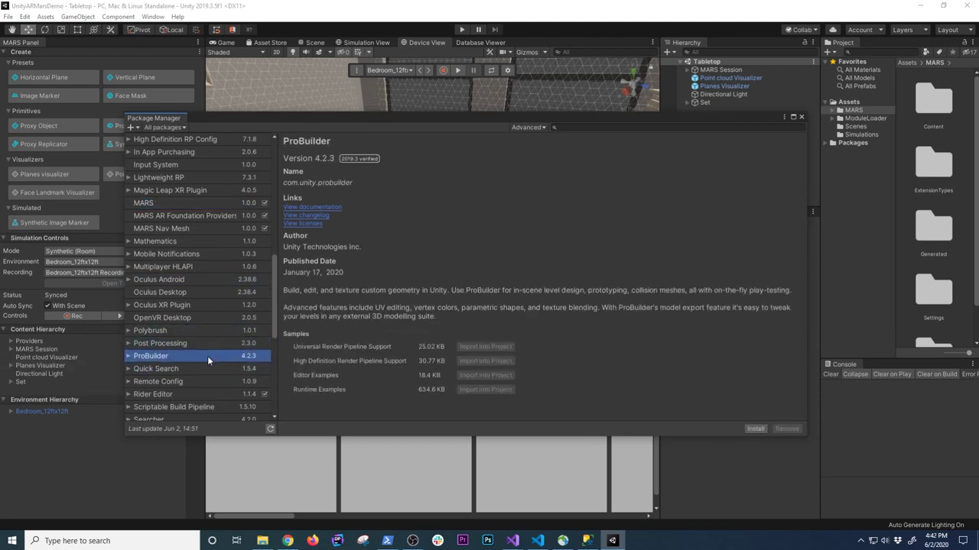
scroll(197, 257, up, 2)
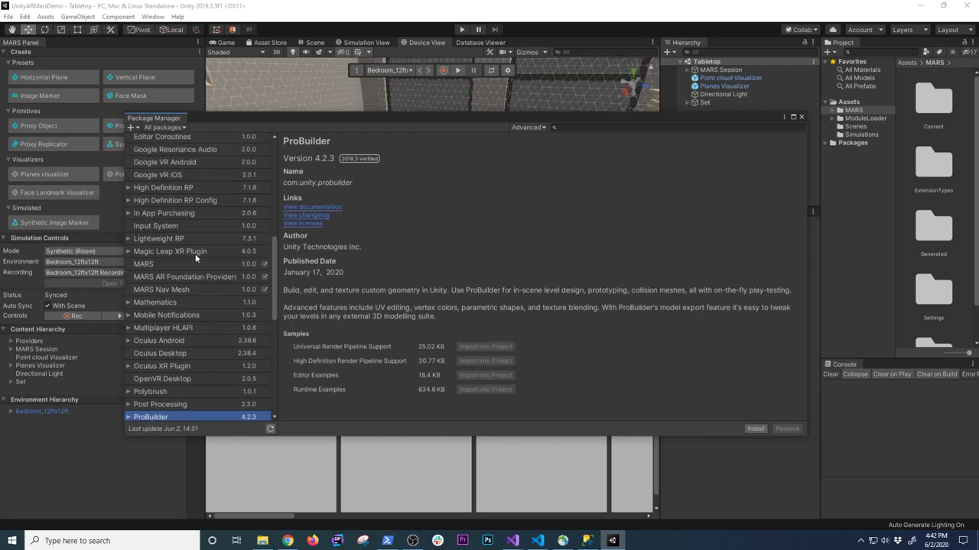
click(181, 210)
click(187, 188)
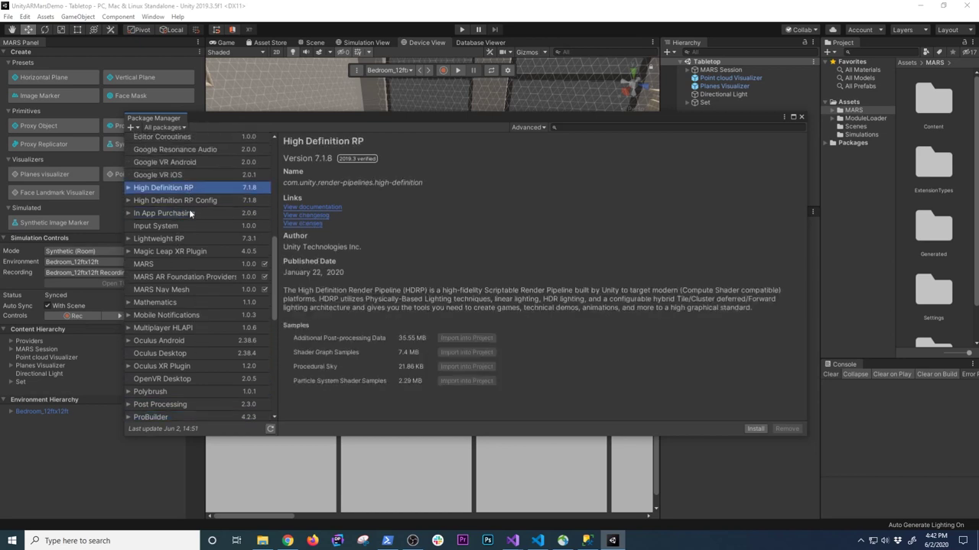
Import the MARS Sample Templates from the MARS package and widen the Project folder tree to show the imported folders
click(189, 264)
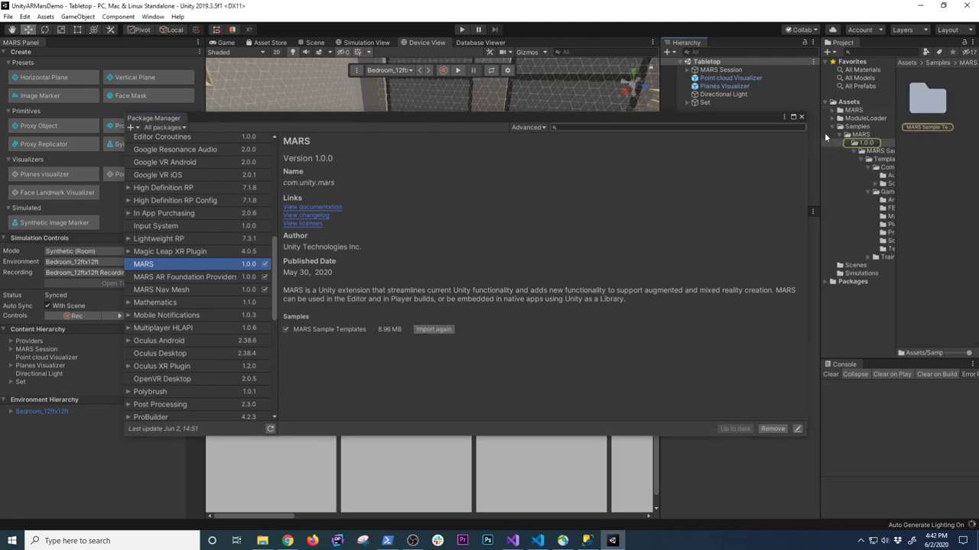
click(800, 117)
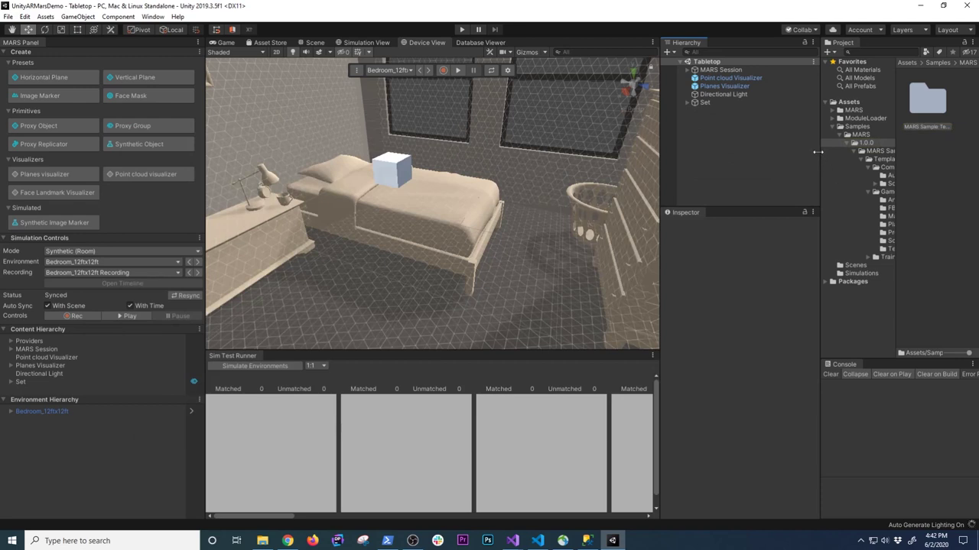
drag(818, 152, 676, 172)
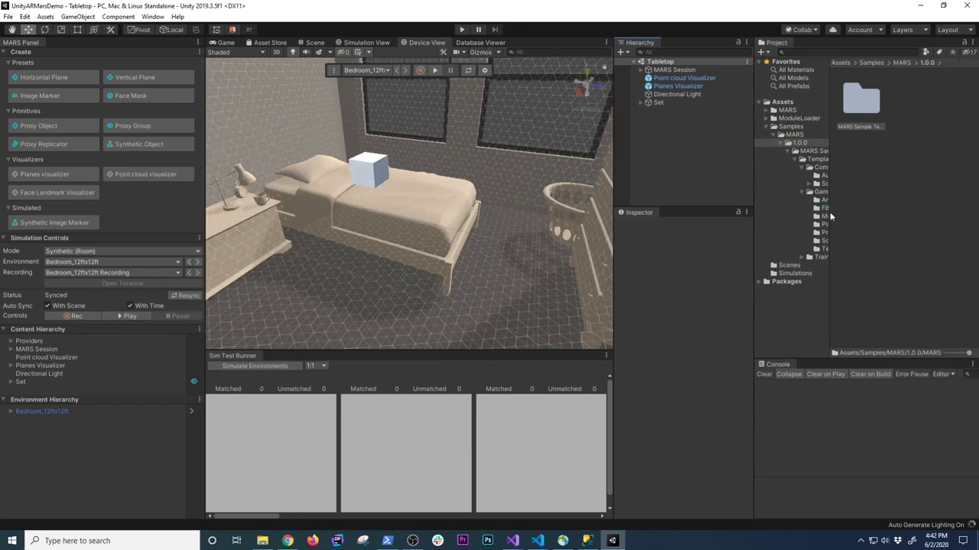
drag(831, 217, 909, 215)
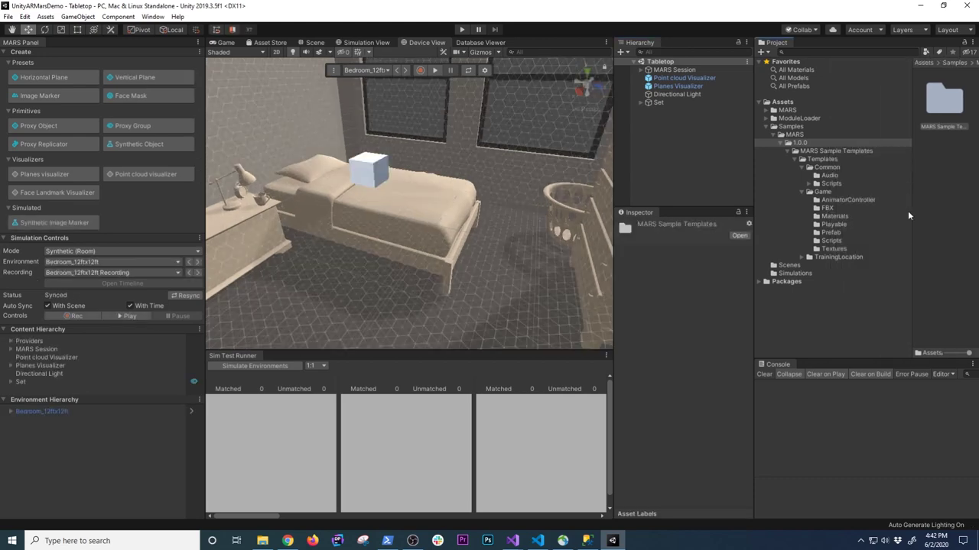
Create a scene from the Factory Training MARS template and dismiss the TextMesh Pro importer
click(158, 18)
mouse_move(172, 73)
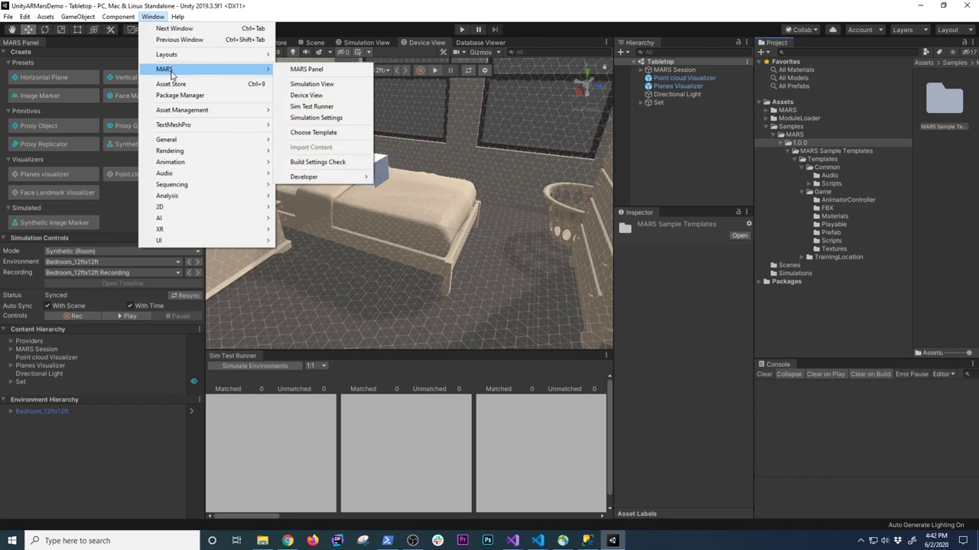
click(311, 133)
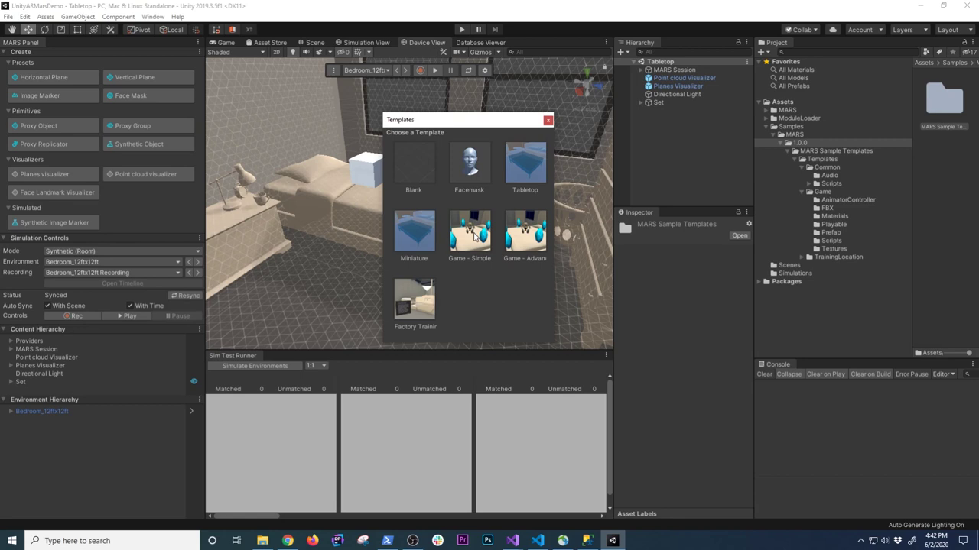
click(428, 312)
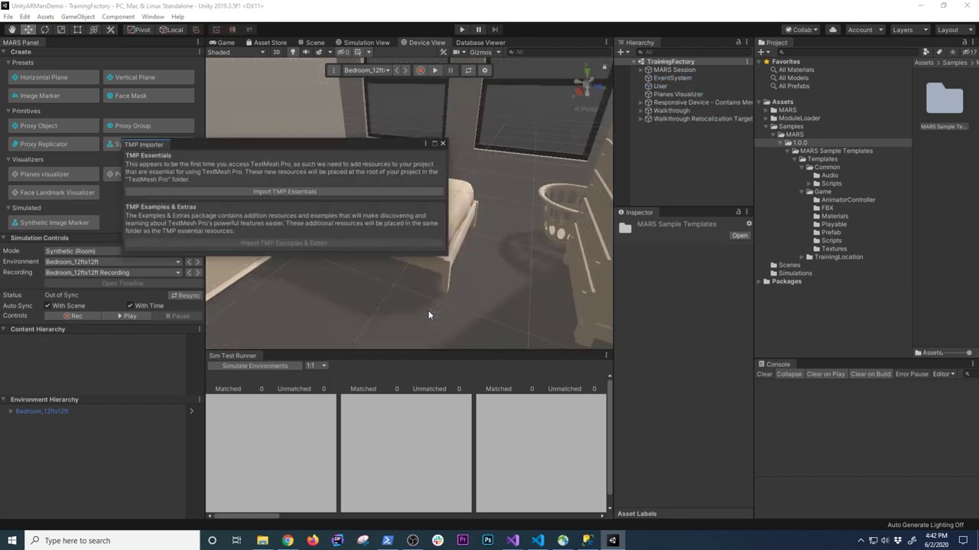
click(442, 144)
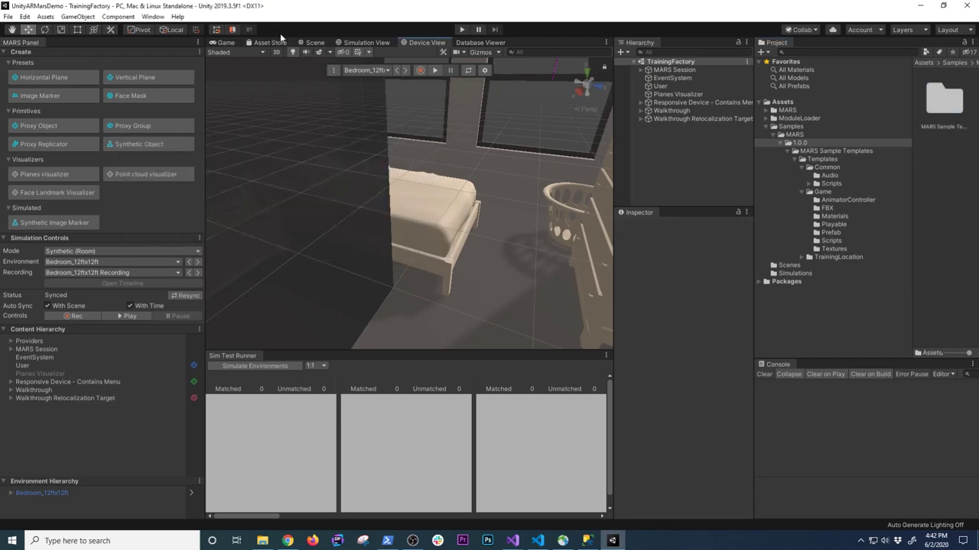
Compare the TrainingFactory scene in the Scene, Simulation and Device views
click(314, 43)
click(363, 42)
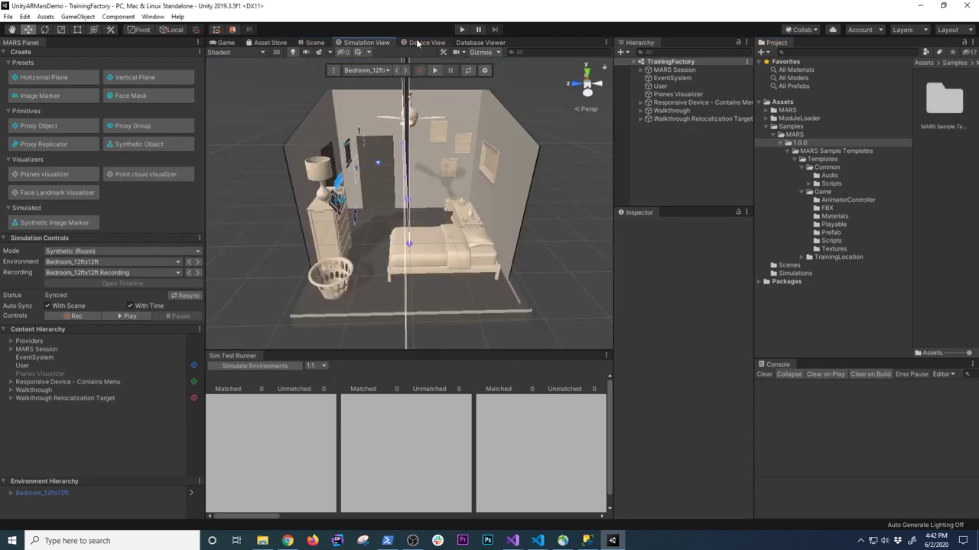
click(425, 43)
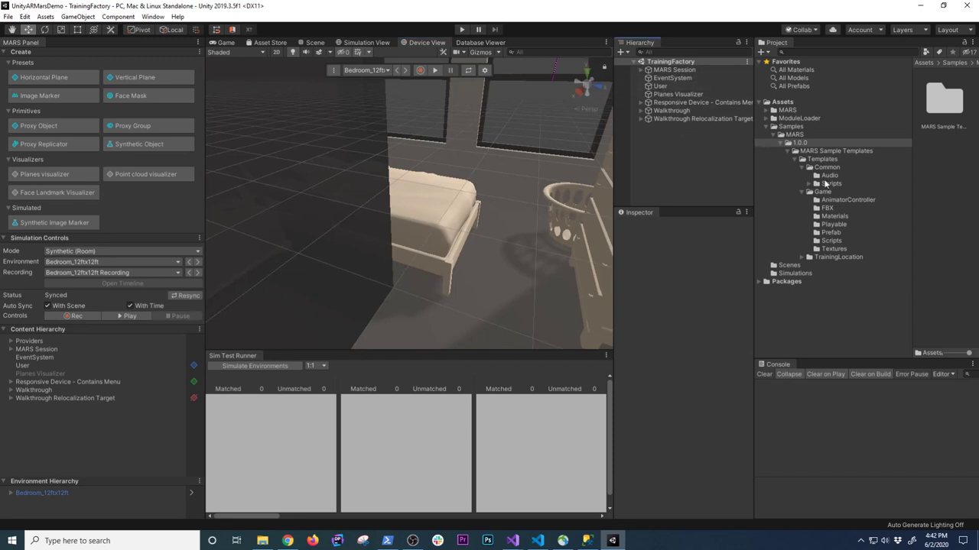
Create a scene from the Game - Simple MARS template
click(153, 16)
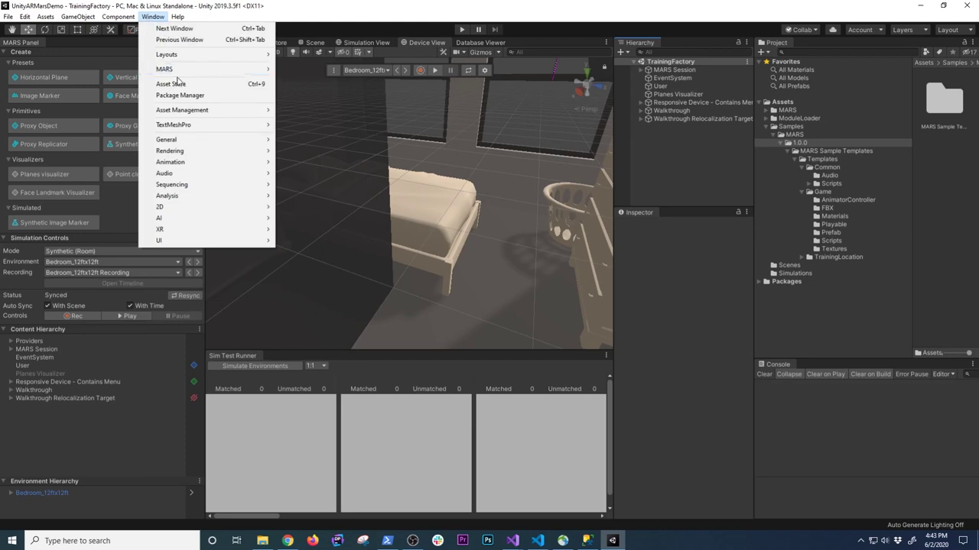
mouse_move(203, 70)
click(321, 132)
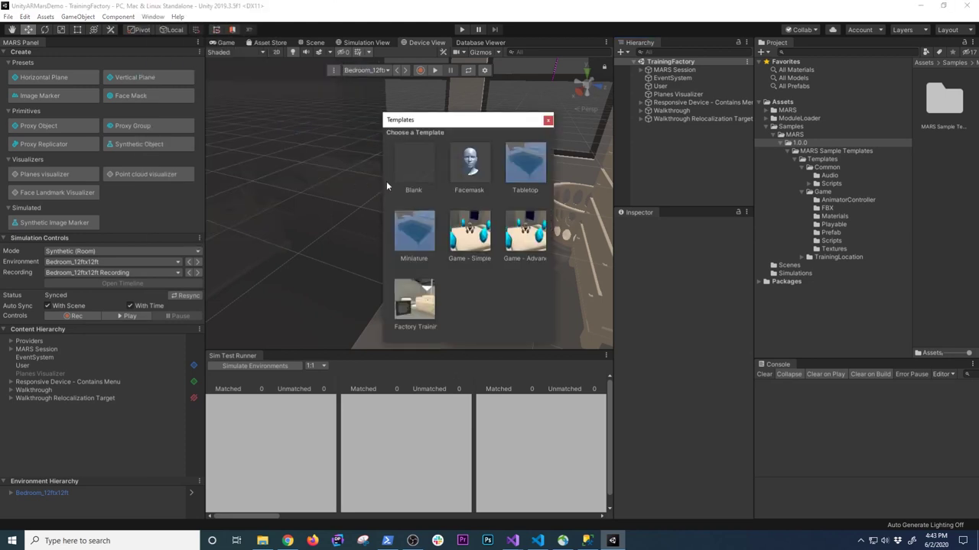
click(480, 245)
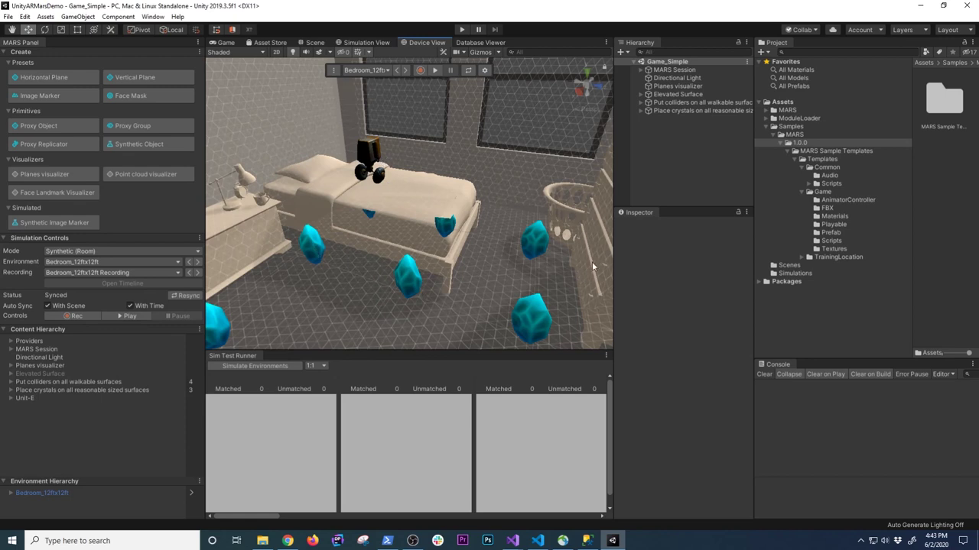
Enlarge the central view area and simulate the Game_Simple scene against the environments in the Sim Test Runner
drag(611, 257, 720, 257)
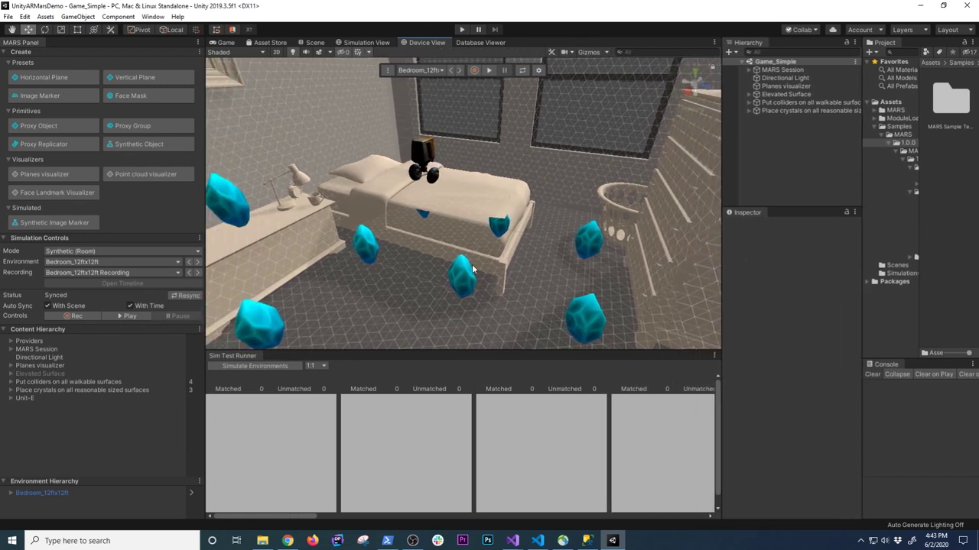
drag(205, 217, 147, 216)
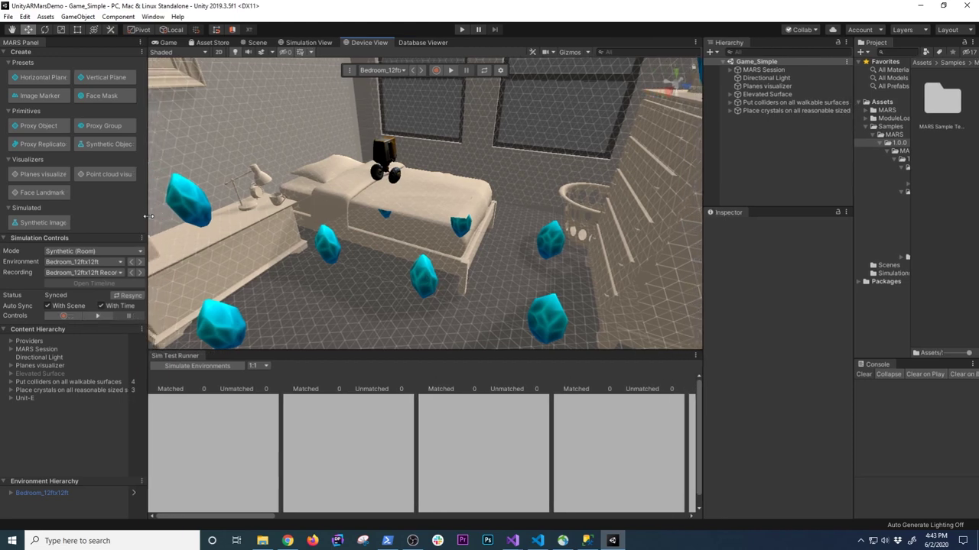
click(187, 366)
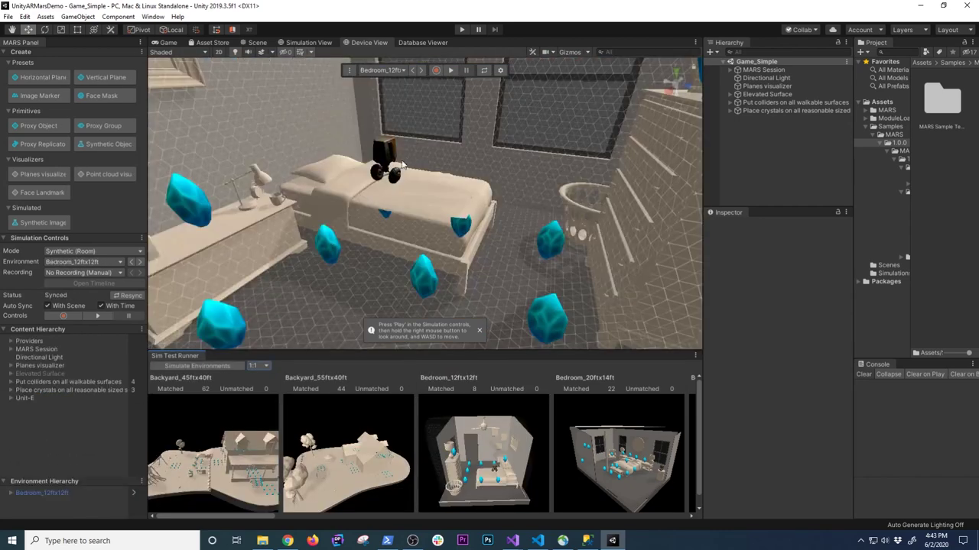
Load the Backyard_45ftx40ft environment and examine the crystals placed around the yard in the Simulation View
click(246, 460)
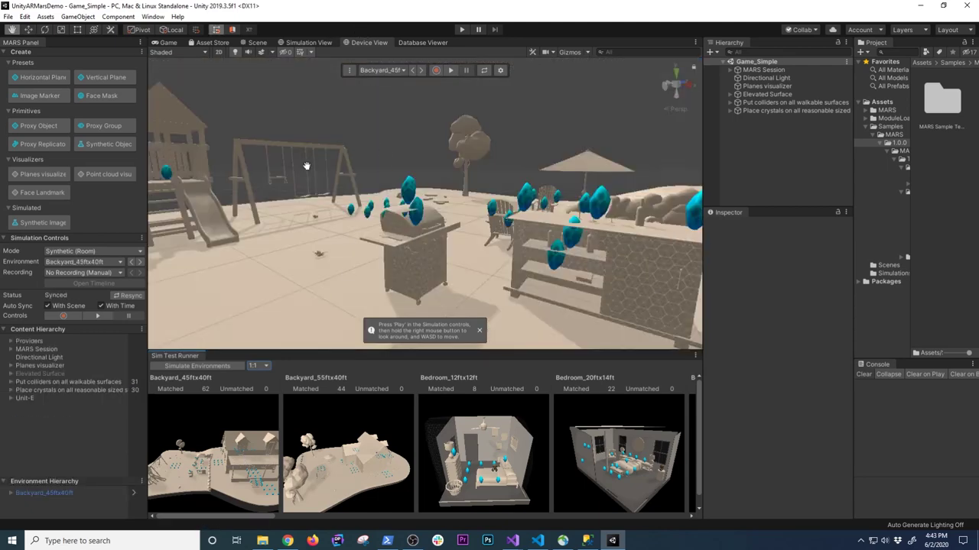
click(312, 39)
alt+drag(321, 114, 428, 114)
alt+drag(359, 114, 428, 114)
scroll(431, 168, up, 5)
drag(398, 201, 445, 152)
middle_drag(444, 152, 369, 305)
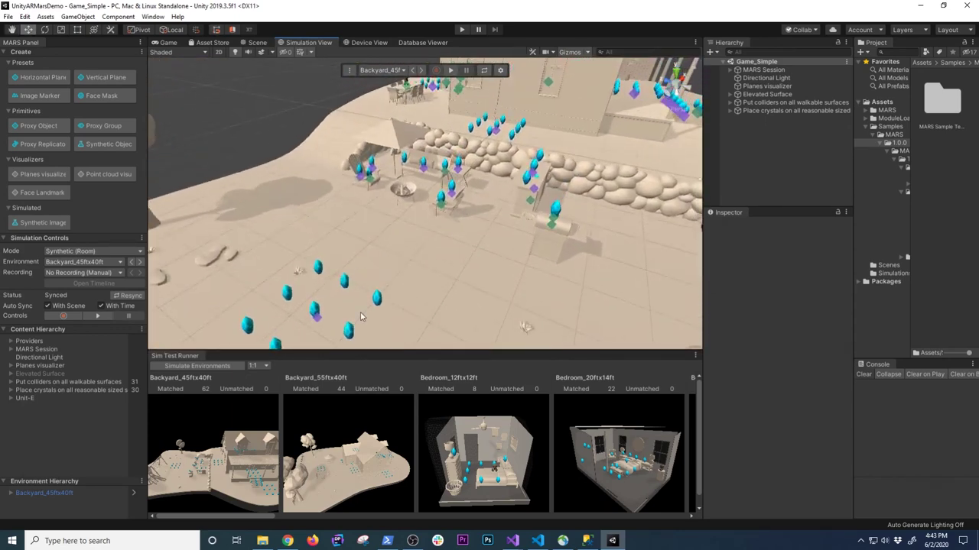
Inspect the Backyard_45ftx40ft crystals from other angles, and load the Backyard_55ftx40ft environment from the Sim Test Runner
alt+drag(309, 273, 449, 262)
alt+drag(361, 248, 497, 246)
middle_drag(336, 272, 418, 217)
scroll(383, 245, up, 5)
scroll(418, 216, up, 4)
click(323, 481)
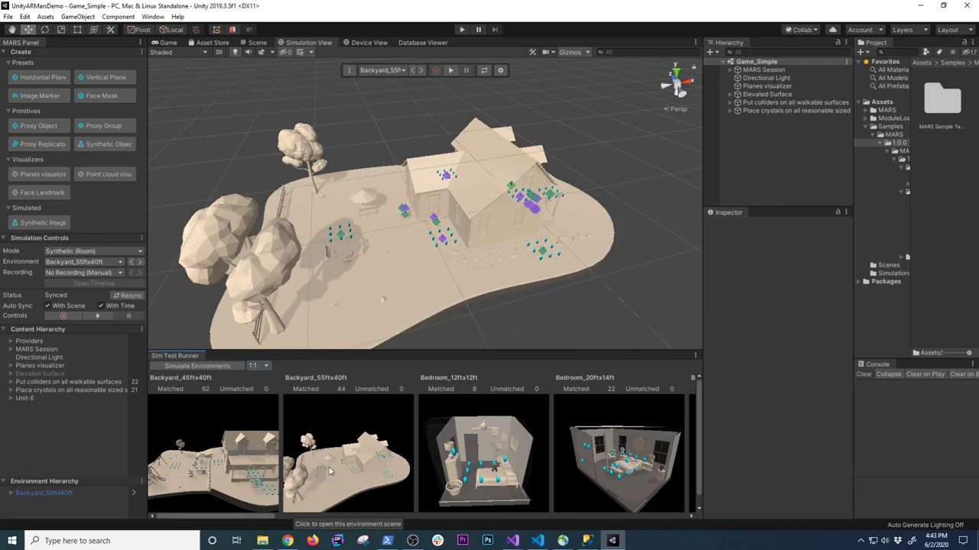
Load the Bedroom_12ftx12ft environment and examine the robot and crystals placed around the bed and furniture
click(456, 452)
alt+drag(505, 206, 459, 221)
scroll(451, 222, up, 5)
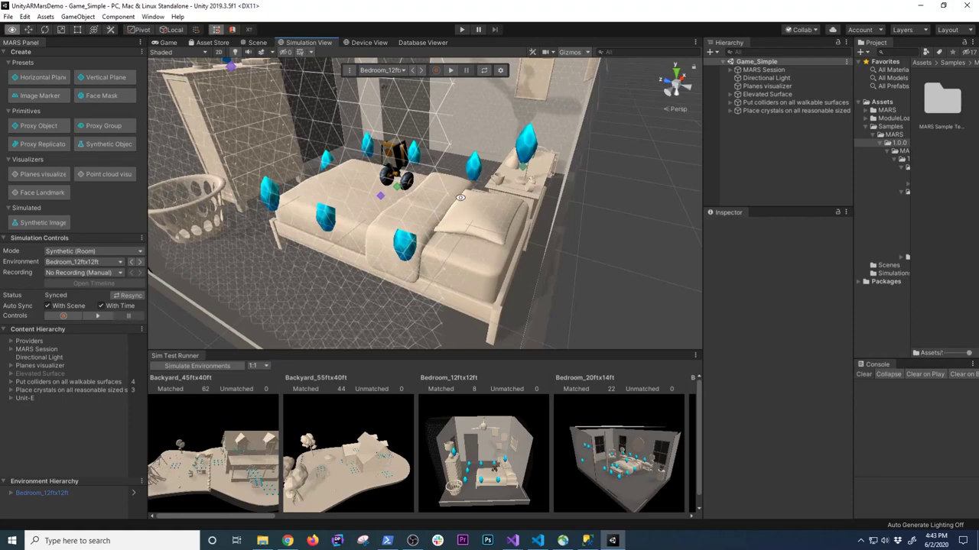
middle_drag(452, 214, 458, 243)
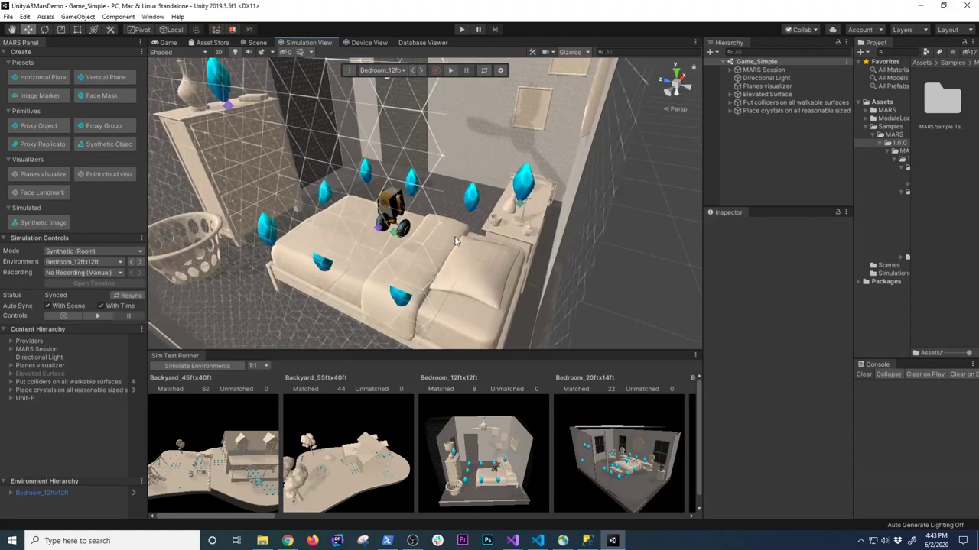
alt+drag(395, 225, 401, 321)
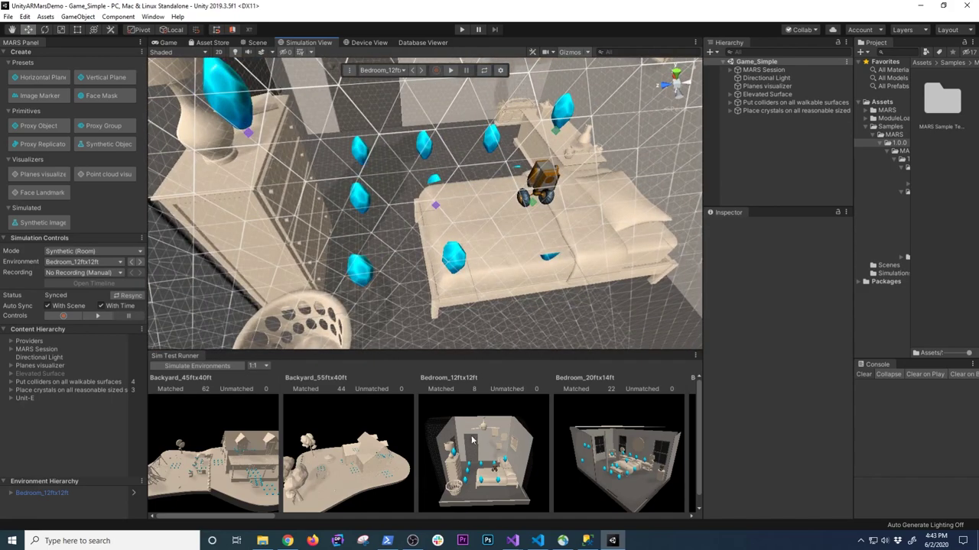
Load the Bedroom_20ftx14ft environment, examine the crystals and the robot's placement up close, and reload it at its default view
click(632, 446)
alt+drag(552, 249, 376, 169)
scroll(482, 264, up, 3)
scroll(453, 235, up, 3)
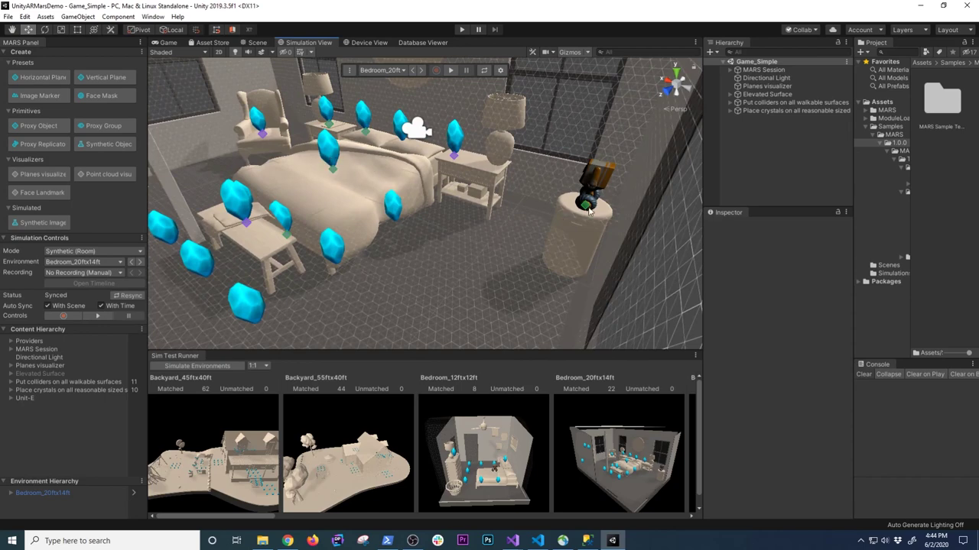
alt+drag(545, 224, 598, 230)
click(599, 447)
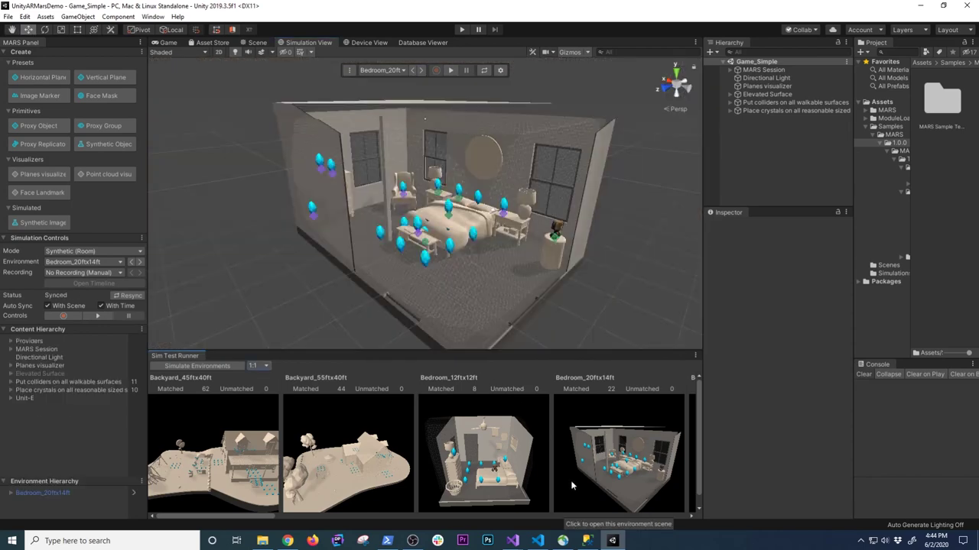
Load DiningRoom_15ftx12.5ft, followed by Factory_180ftx101ft, and examine the crystals across the factory's shelving from above
drag(266, 514, 344, 516)
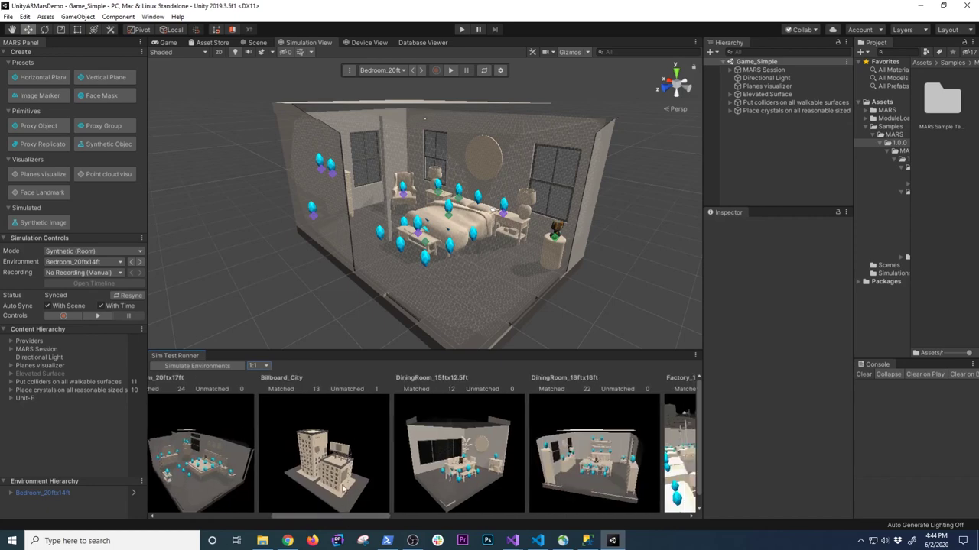
click(437, 467)
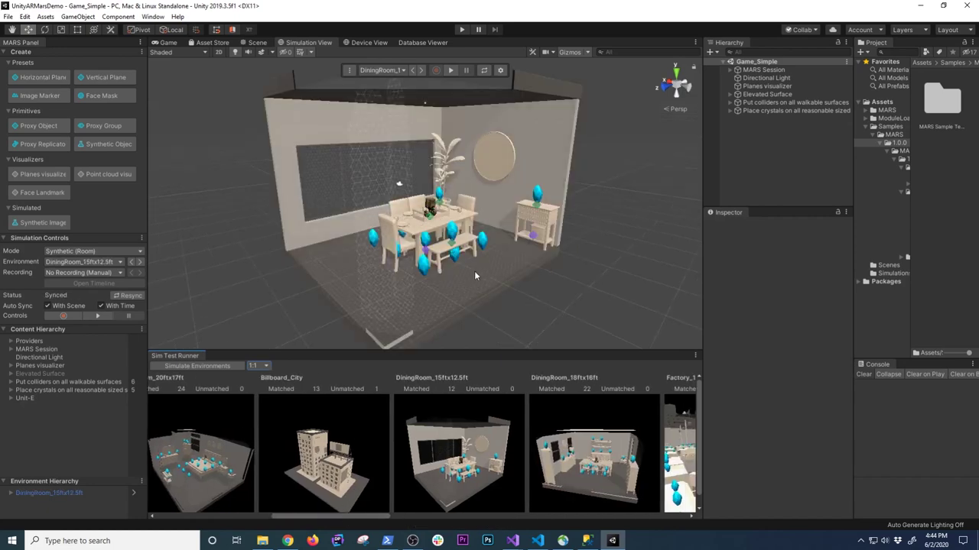
drag(351, 523, 429, 523)
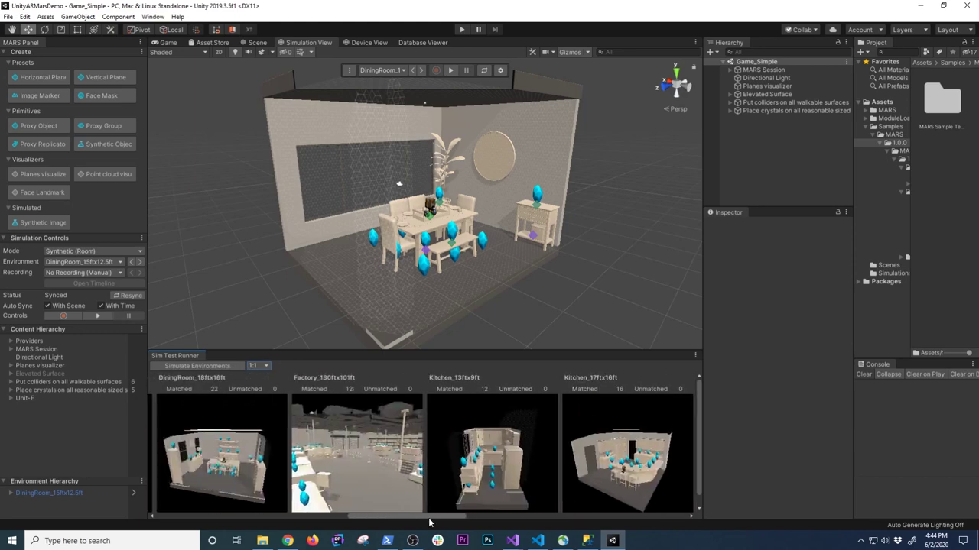
click(393, 478)
alt+drag(446, 237, 563, 251)
right_drag(563, 251, 436, 167)
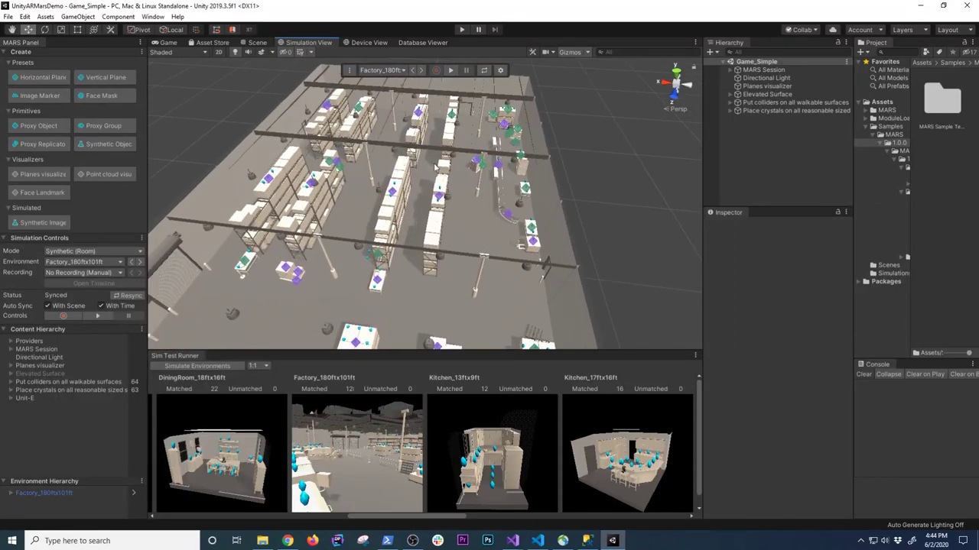
scroll(435, 167, up, 5)
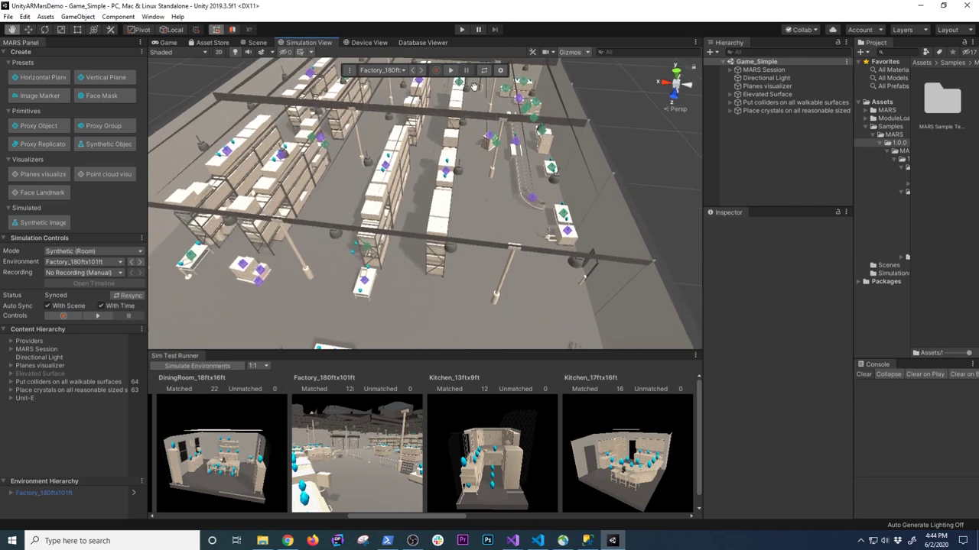
Load the Kitchen_17ftx16ft environment, followed by LivingRoom_18ftx13ft, to view their crystal placement
click(646, 480)
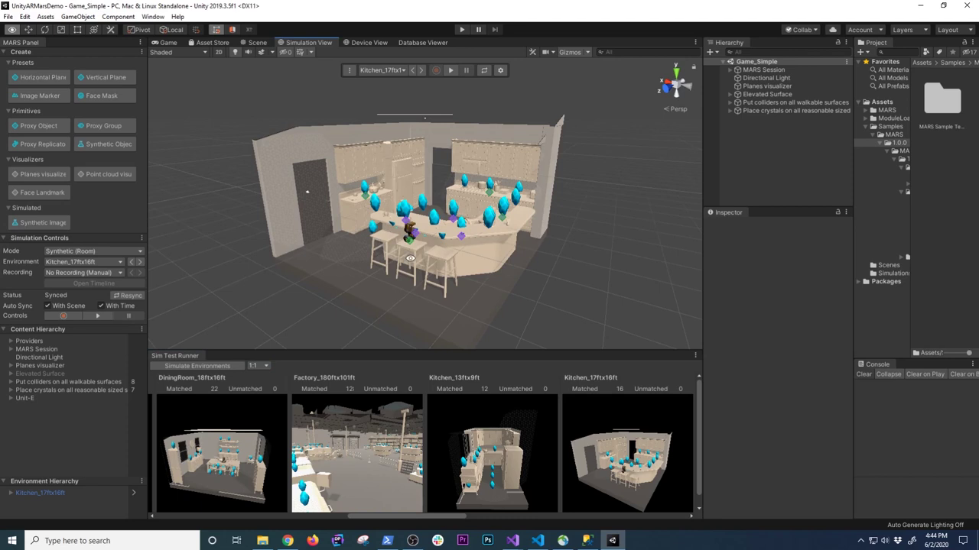
drag(446, 517, 521, 524)
click(656, 474)
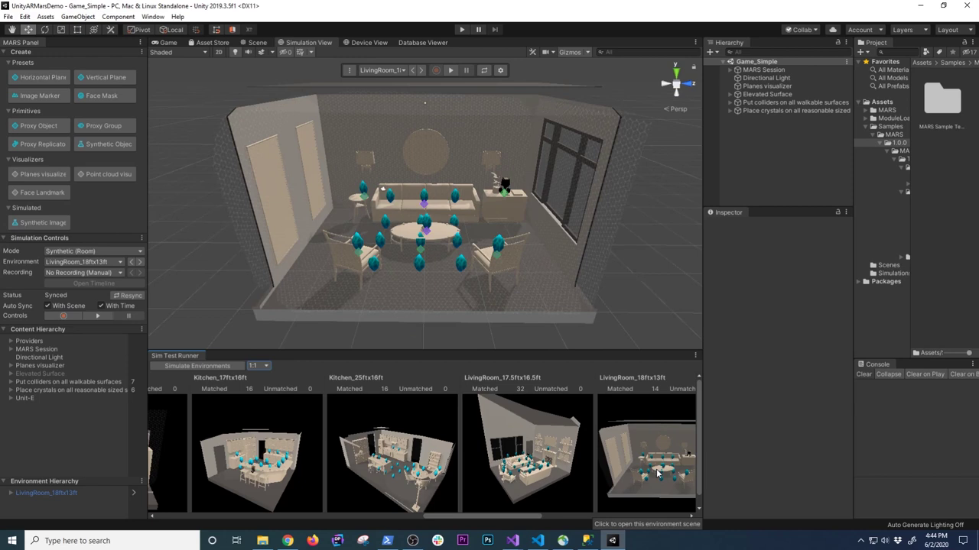
Load the Office_36ftx16.5ft_002 environment from the end of the Sim Test Runner results
click(568, 518)
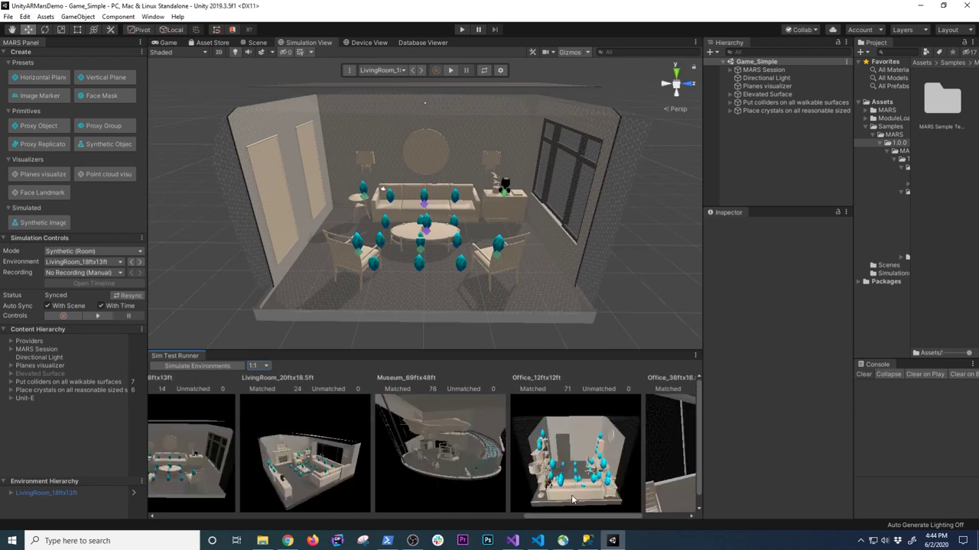
click(652, 521)
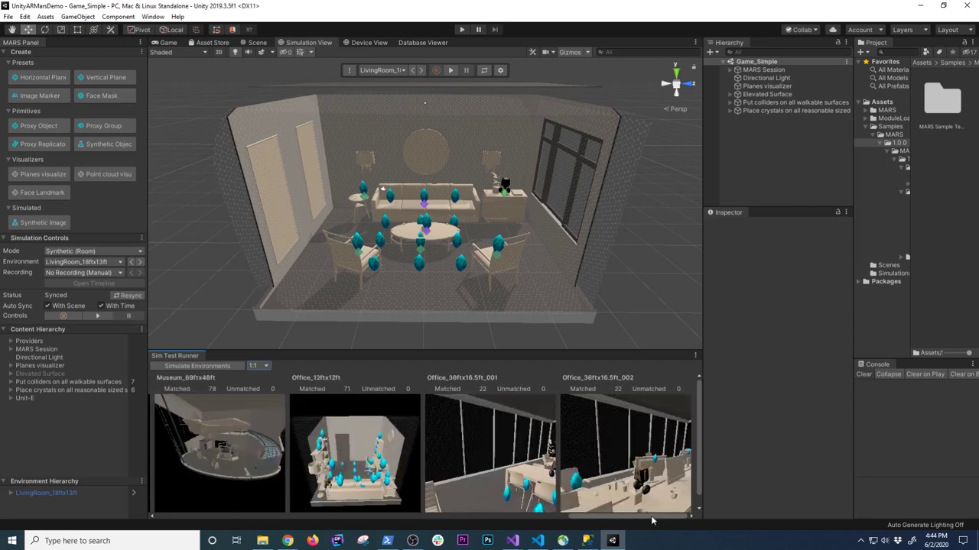
click(651, 479)
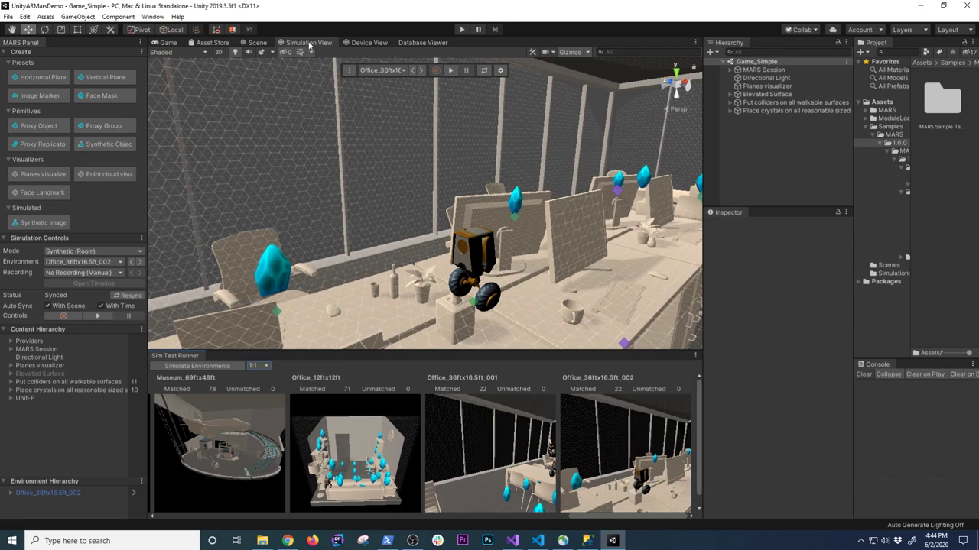
View the office from the device's perspective, and play the scene while moving along the desks to scan their surfaces
click(359, 44)
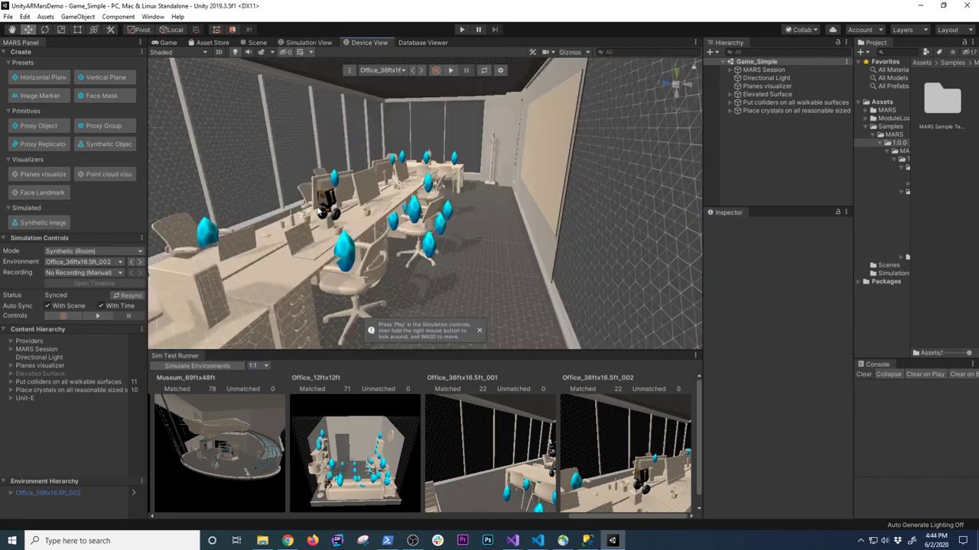
click(461, 29)
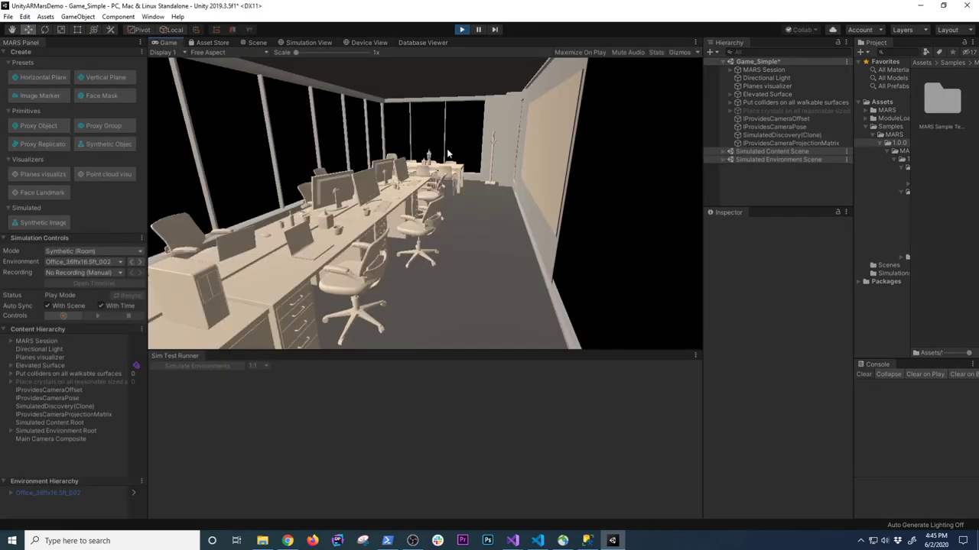
key(w)
right_drag(379, 280, 433, 133)
key(w)
key(w)
right_drag(461, 238, 526, 256)
key(w)
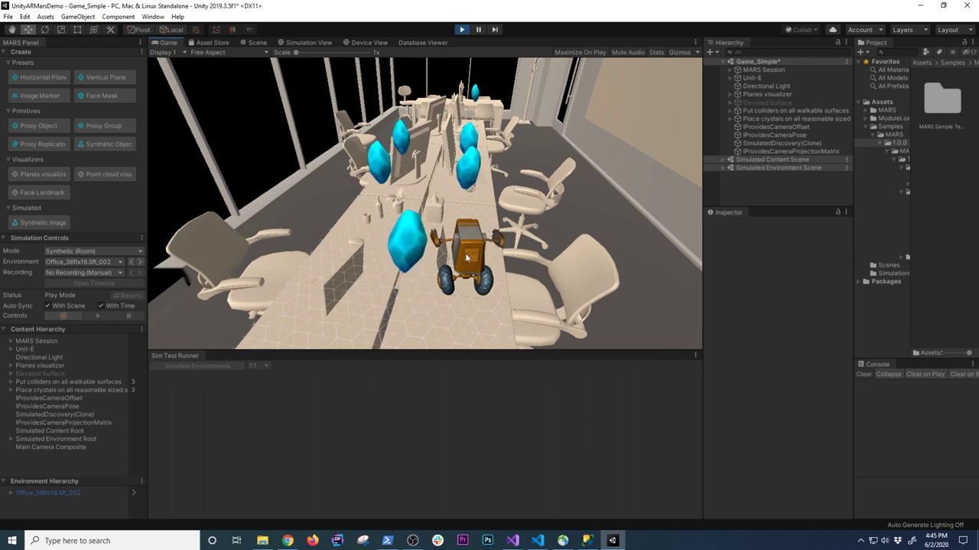
Send the robot to collect the crystals on the office desks, follow it to the far end, and stop the play session
click(394, 216)
click(469, 186)
click(470, 173)
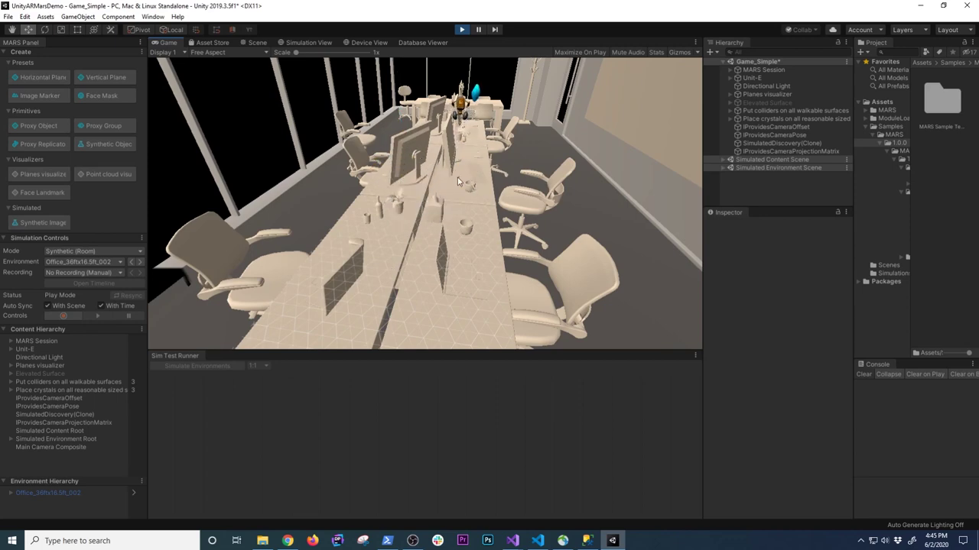
key(w)
right_drag(523, 133, 561, 129)
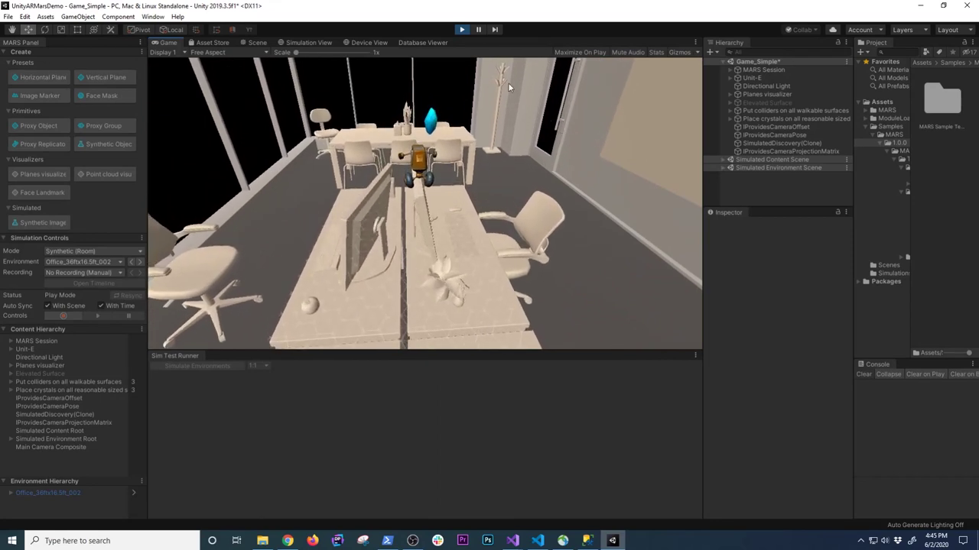
click(463, 30)
Simulate all environments again and view Backyard_55ftx40ft in the Simulation and Device views
click(171, 367)
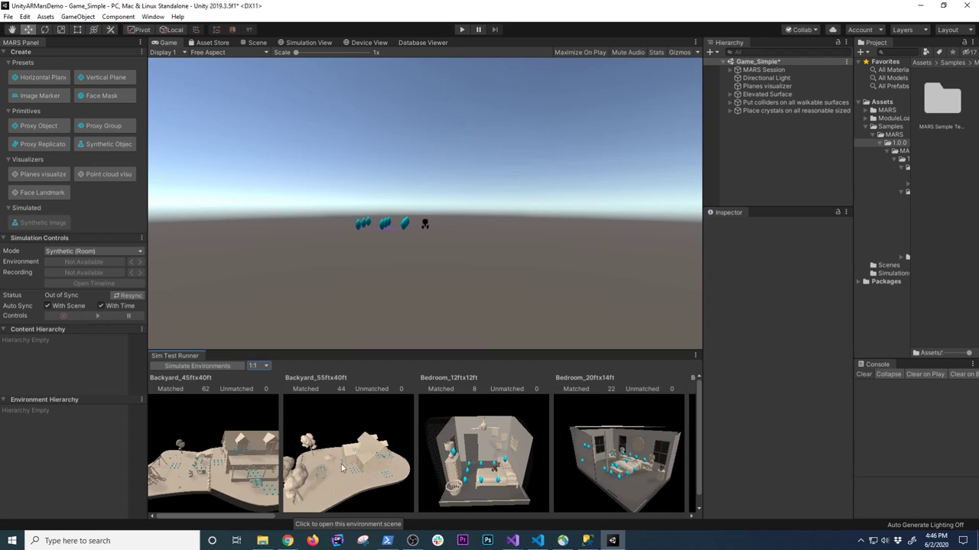
drag(262, 517, 213, 520)
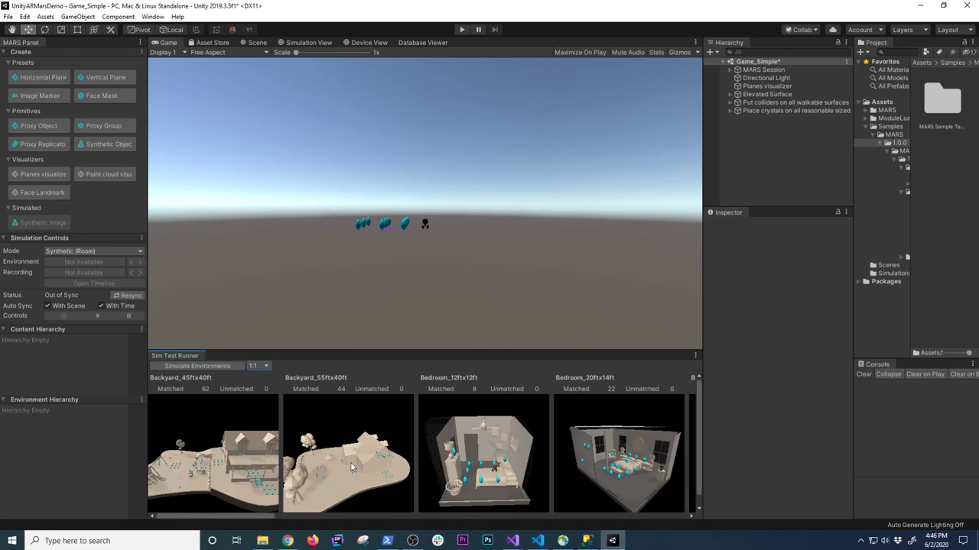
click(308, 43)
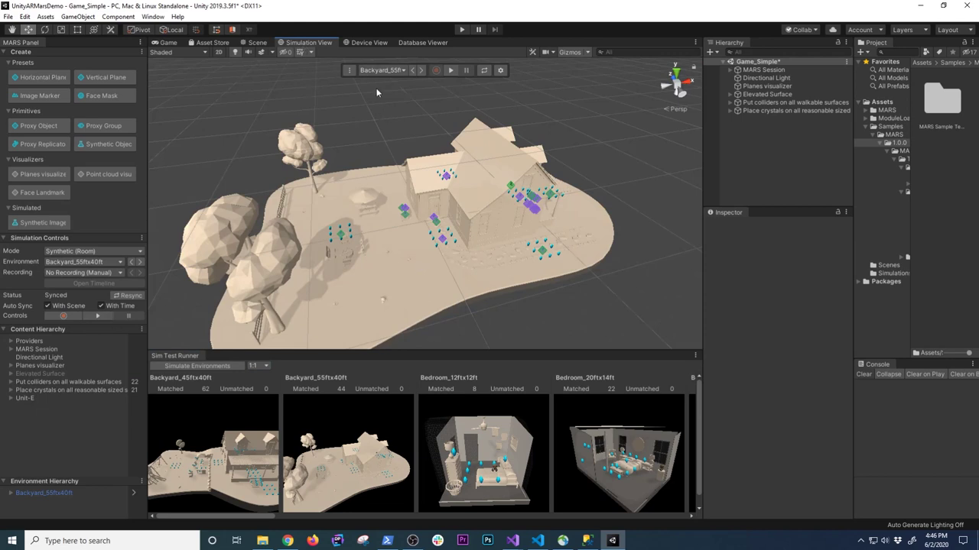
click(367, 43)
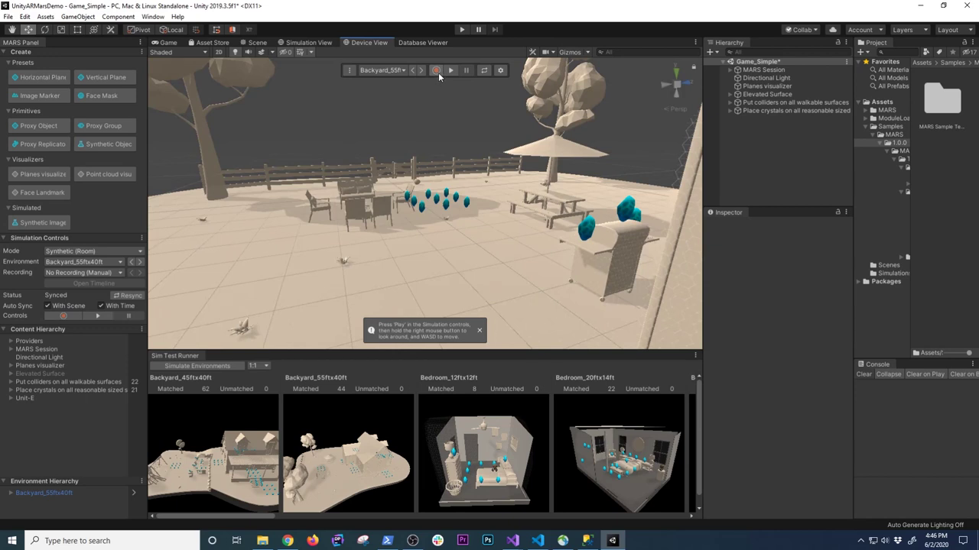
Play the scene in Backyard_55ftx40ft, move the device through the yard to scan surfaces, and stop the session
click(462, 29)
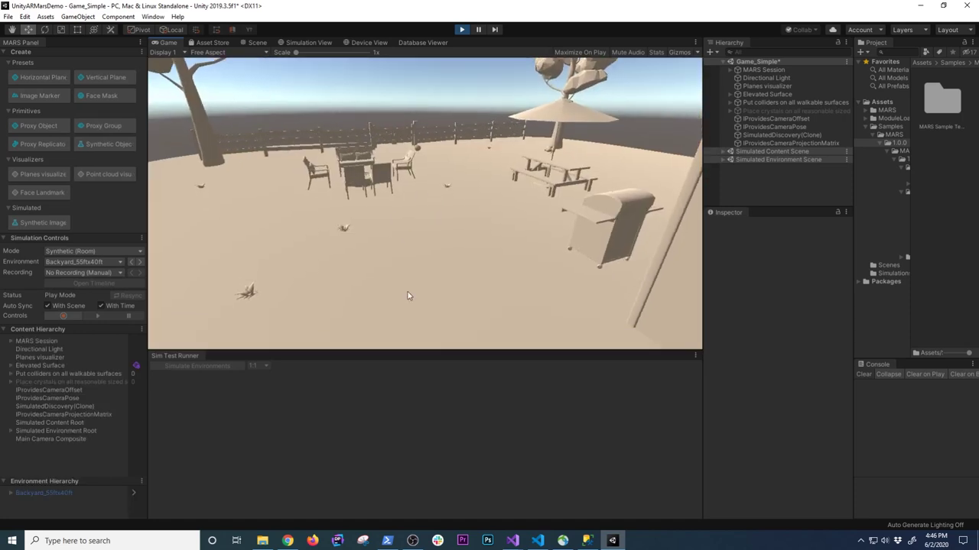
right_drag(407, 295, 405, 113)
key(w)
key(w)
key(w)
key(w)
click(463, 29)
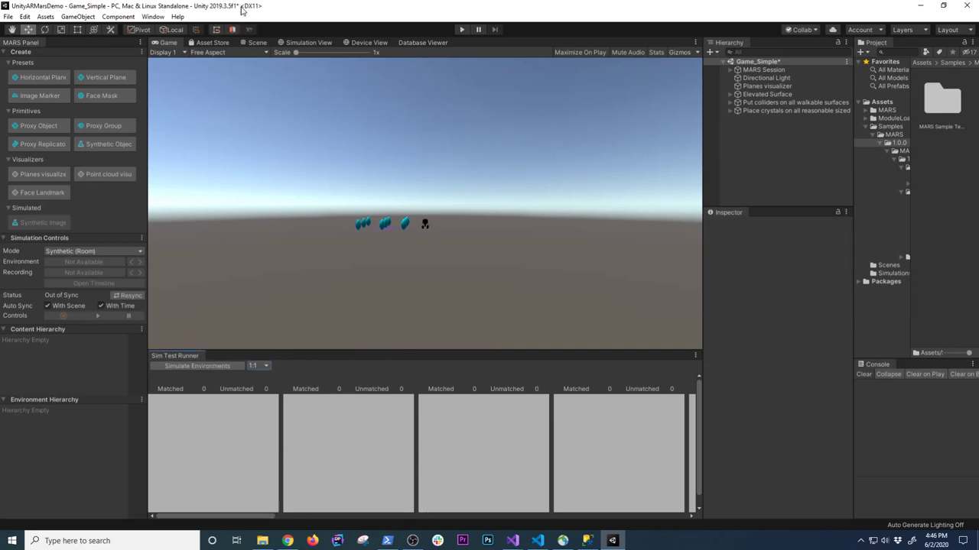
Switch the Device View environment to Billboard_City, followed by LivingRoom_17.5ftx16.5ft
click(361, 42)
click(382, 71)
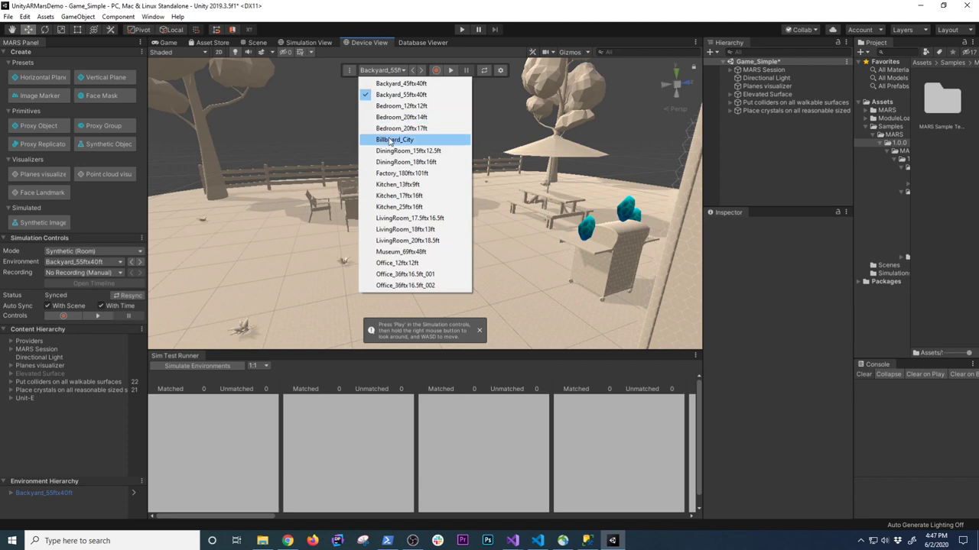
click(388, 136)
click(391, 71)
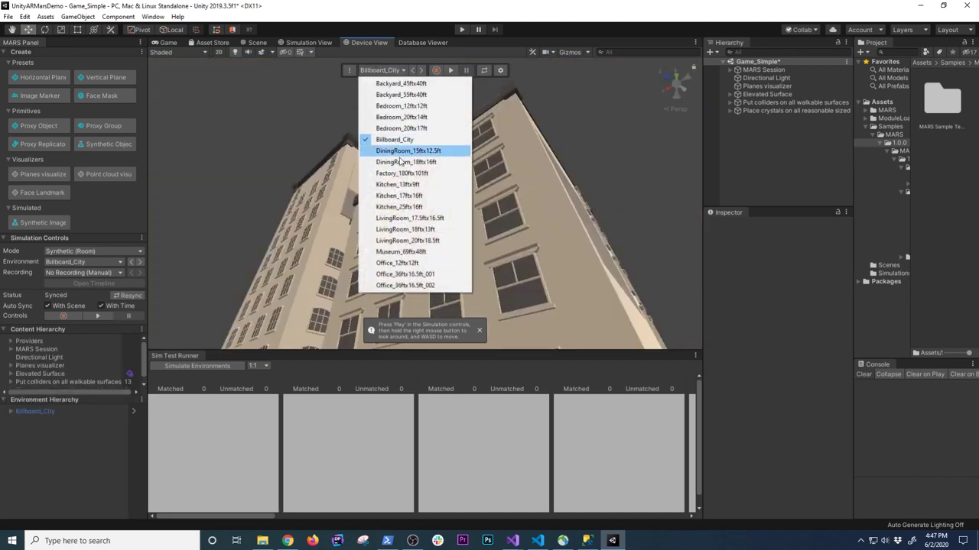
click(399, 219)
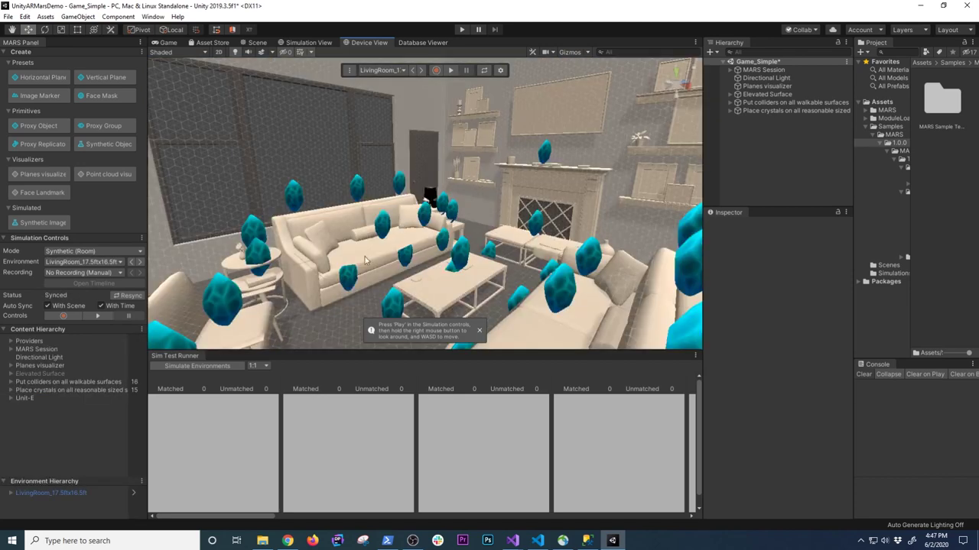
Play the scene in LivingRoom_17.5ftx16.5ft and look around the sofas, tables and fireplace to scan their surfaces
click(461, 29)
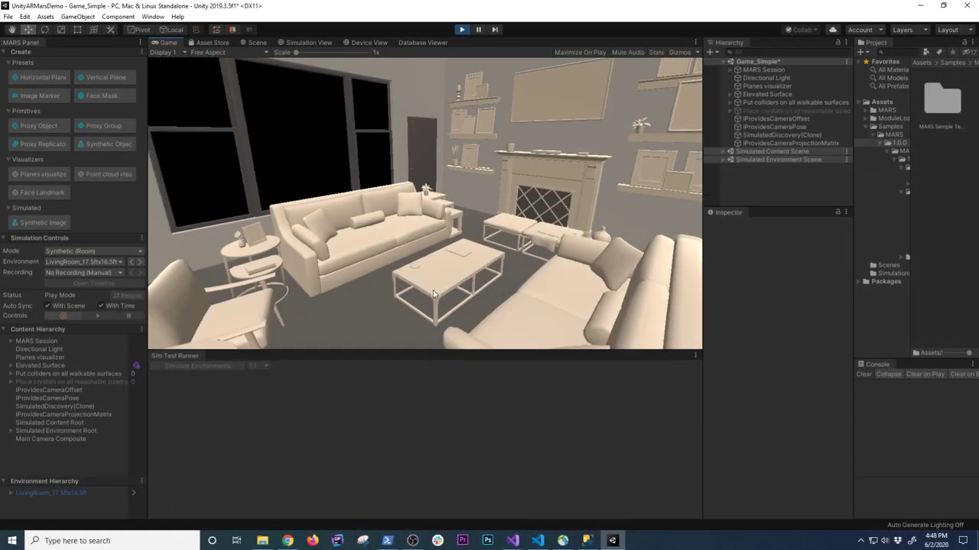
right_drag(432, 289, 424, 322)
key(w)
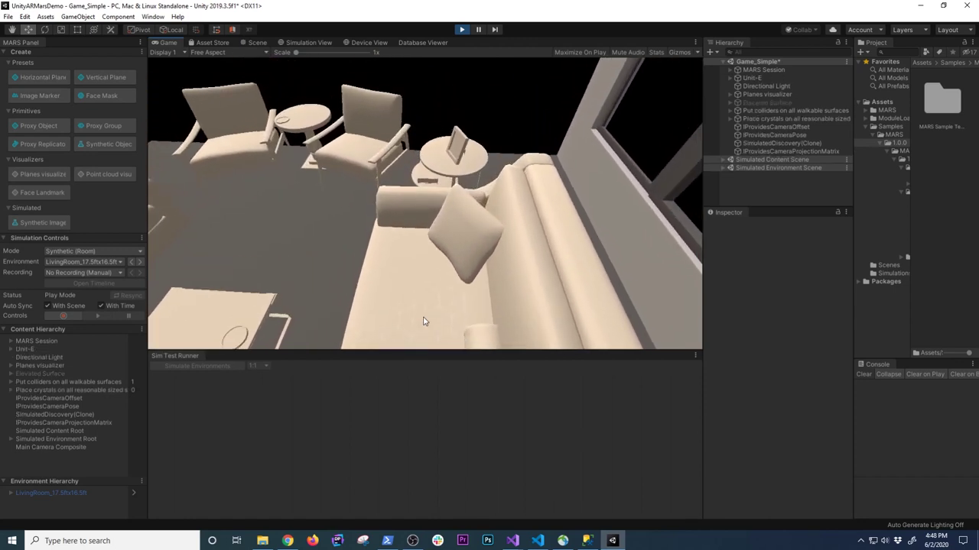
key(w)
right_drag(423, 321, 336, 302)
right_drag(482, 294, 131, 272)
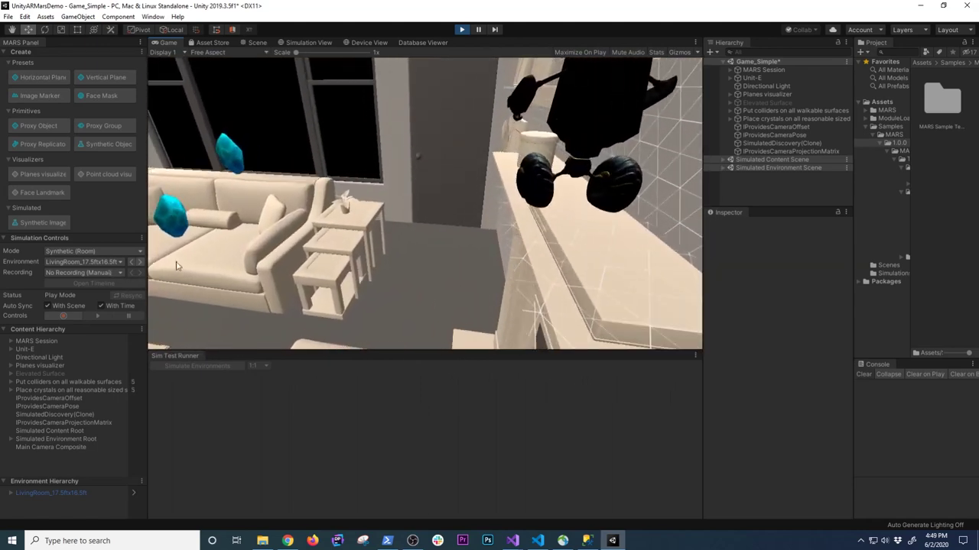
right_drag(510, 209, 578, 161)
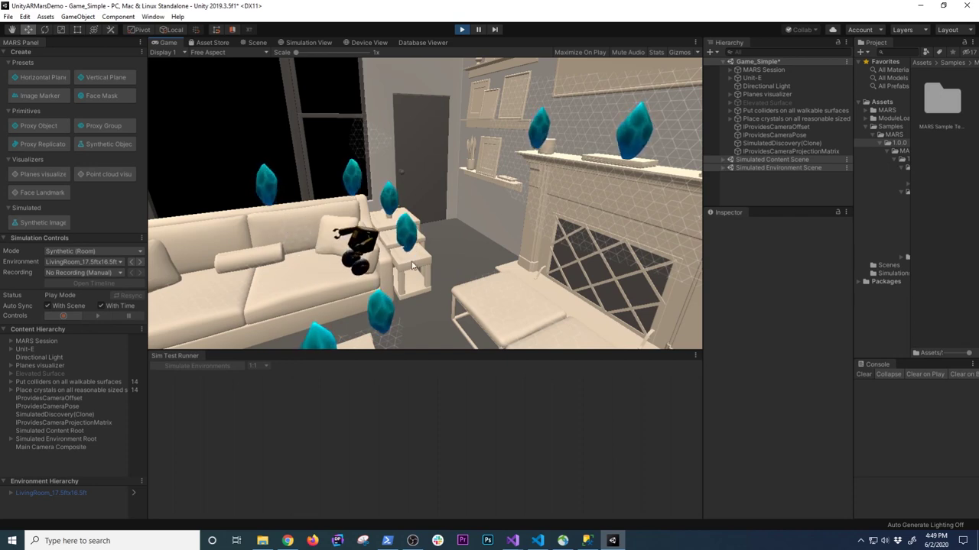
right_drag(387, 324, 364, 306)
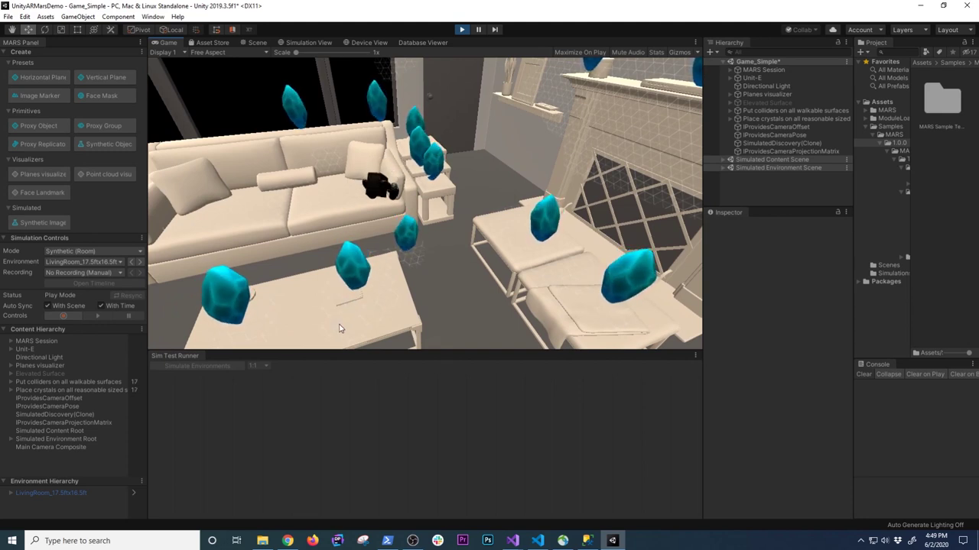
Send the robot to the crystals on the bench by the fireplace and on the side tables beside the sofa
click(546, 229)
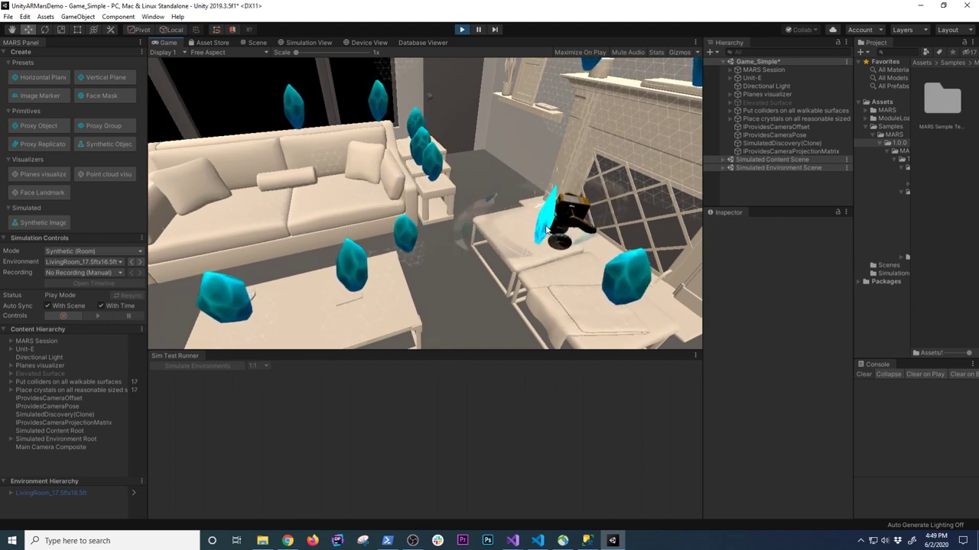
right_drag(354, 306, 344, 338)
key(w)
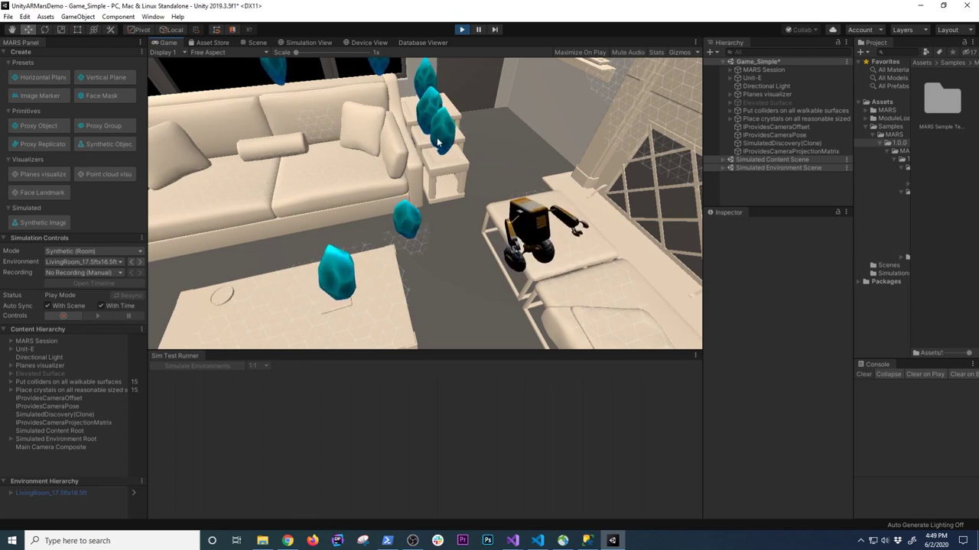
click(429, 95)
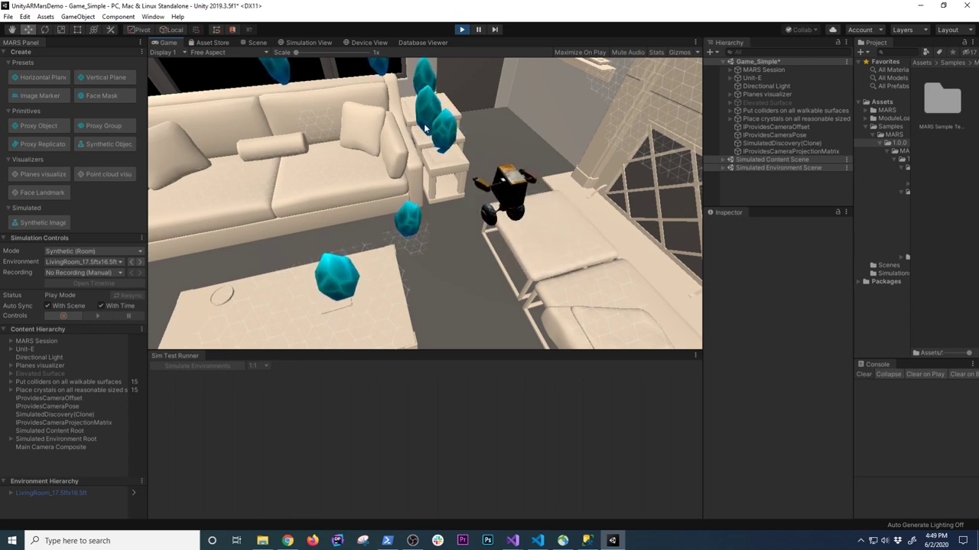
Examine the robot and remaining crystals of the running living room session in the Simulation View
click(295, 43)
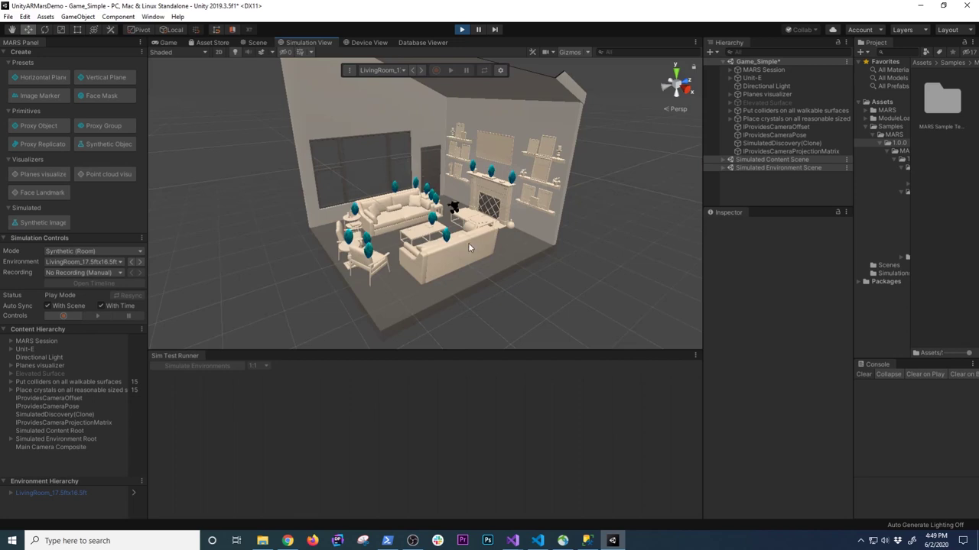
scroll(464, 245, up, 5)
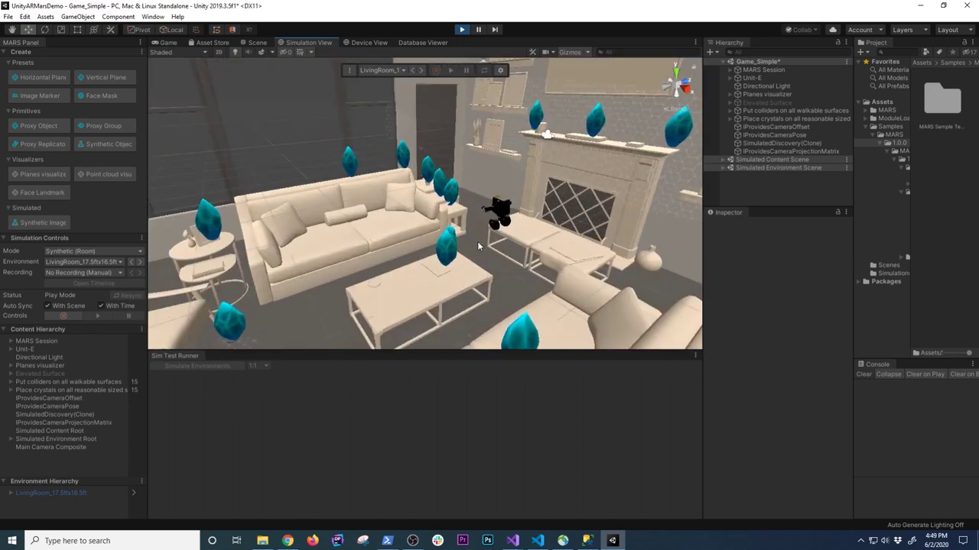